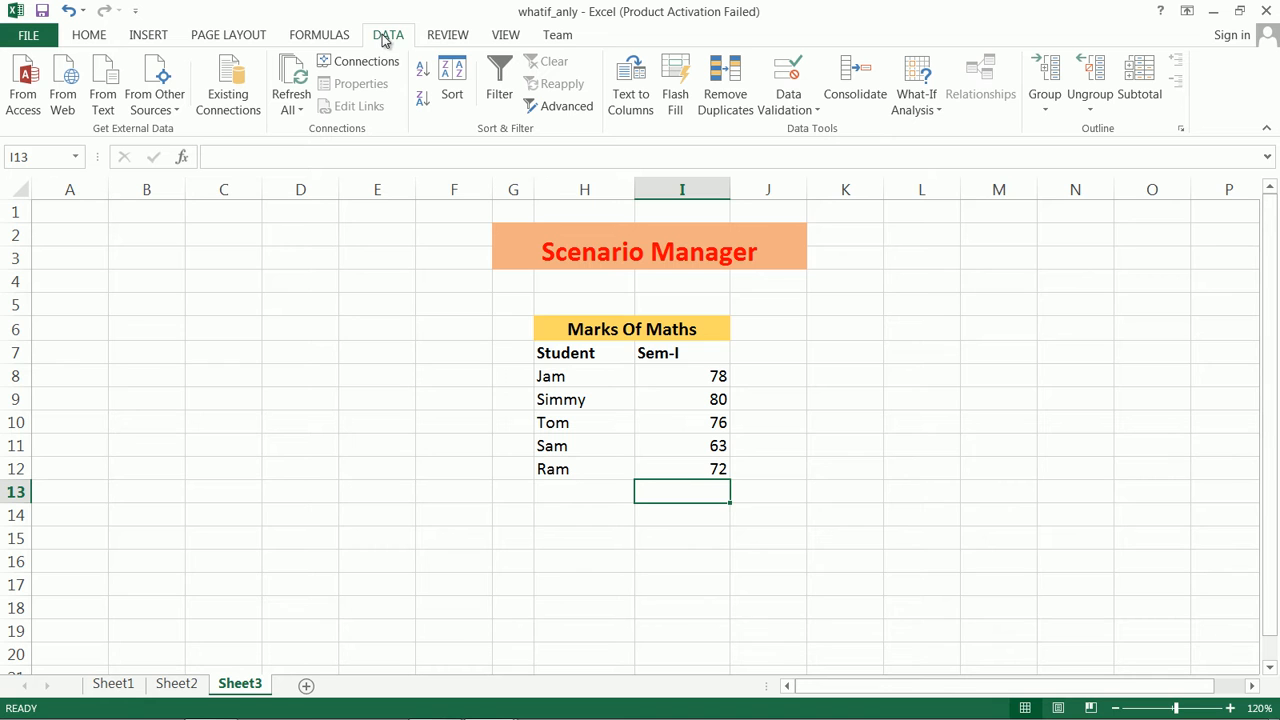
Step: Review the Marks Of Maths table, including its student and semester headings and each Sem-I mark
left_click(917, 108)
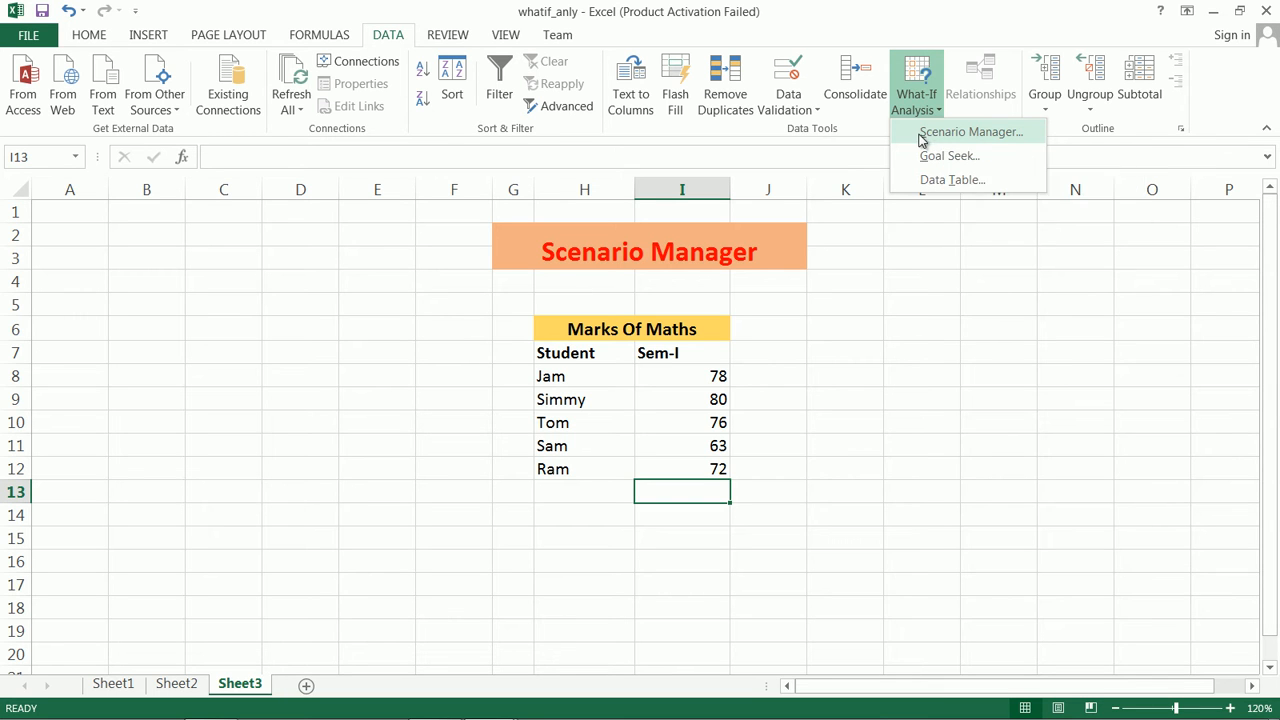
left_click(890, 429)
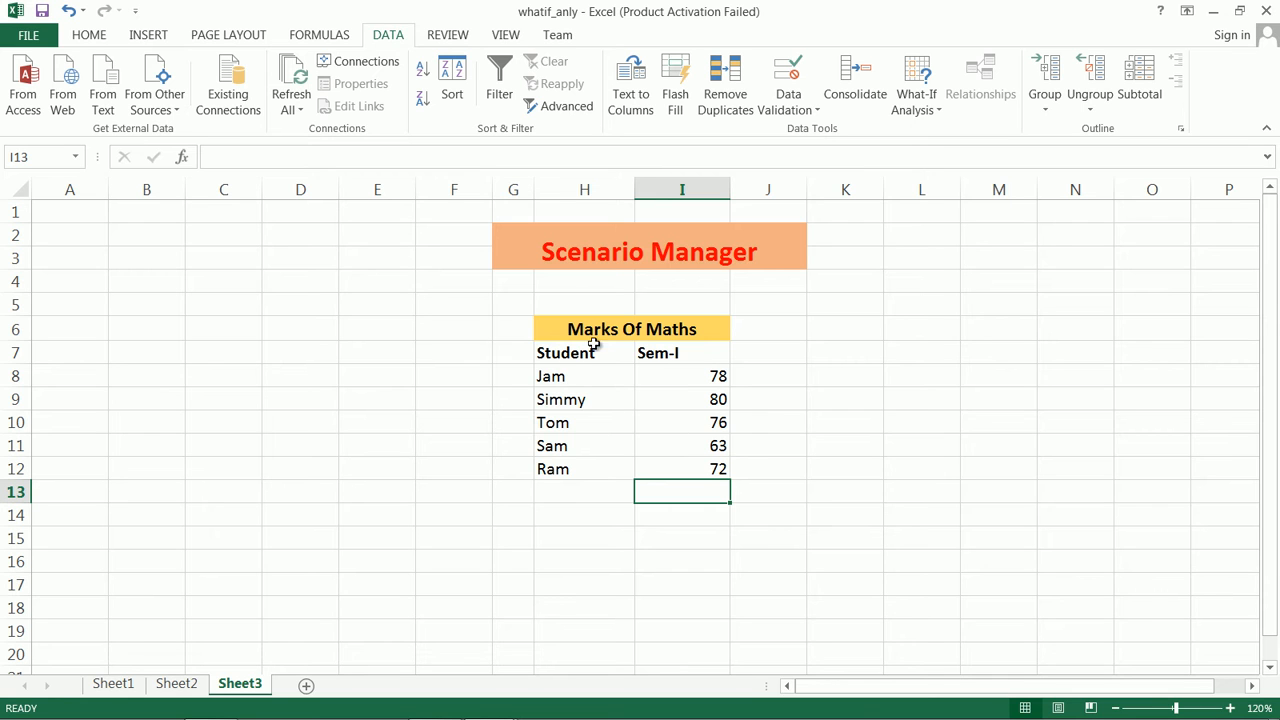
left_click(590, 358)
left_click(589, 376)
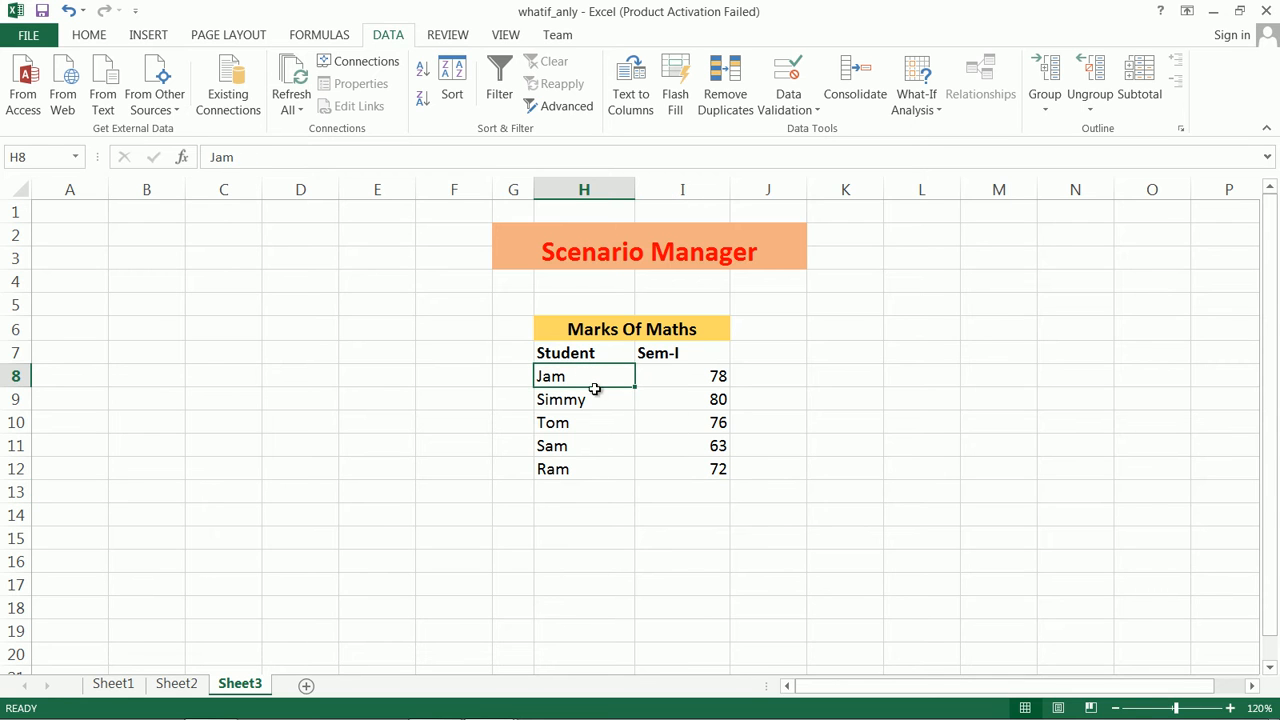
left_click(665, 356)
left_click(702, 332)
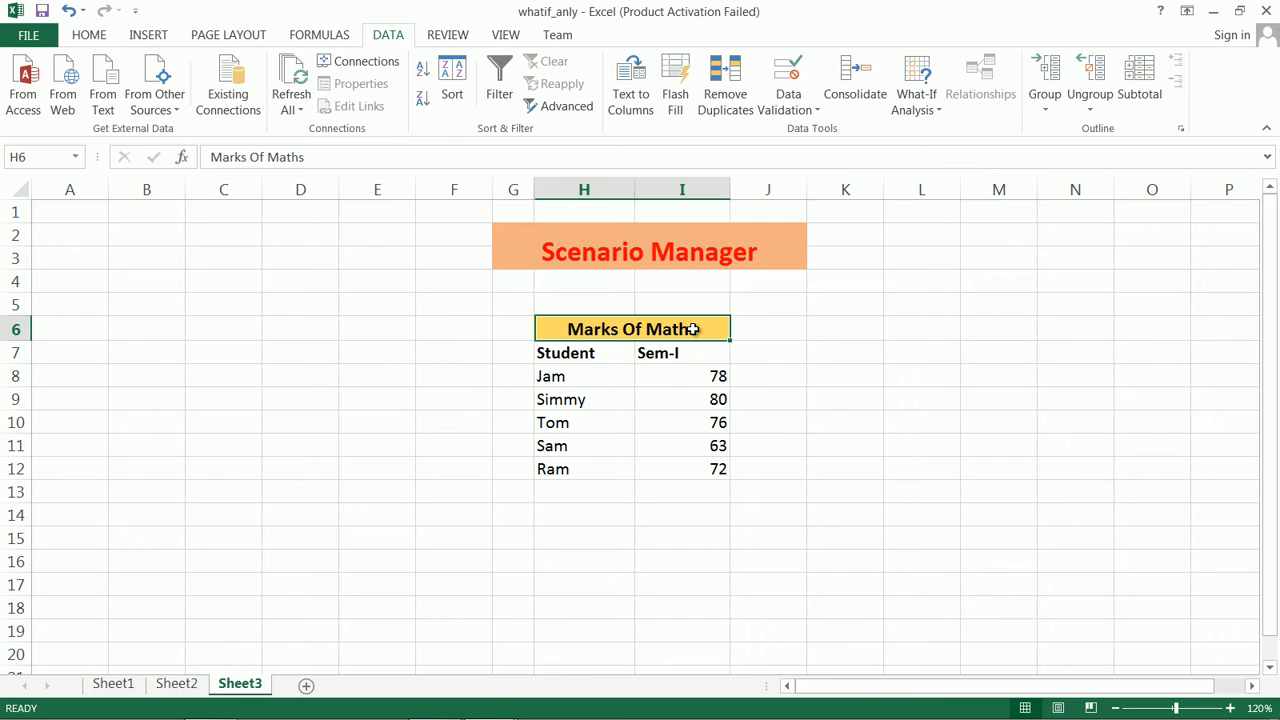
left_click(685, 360)
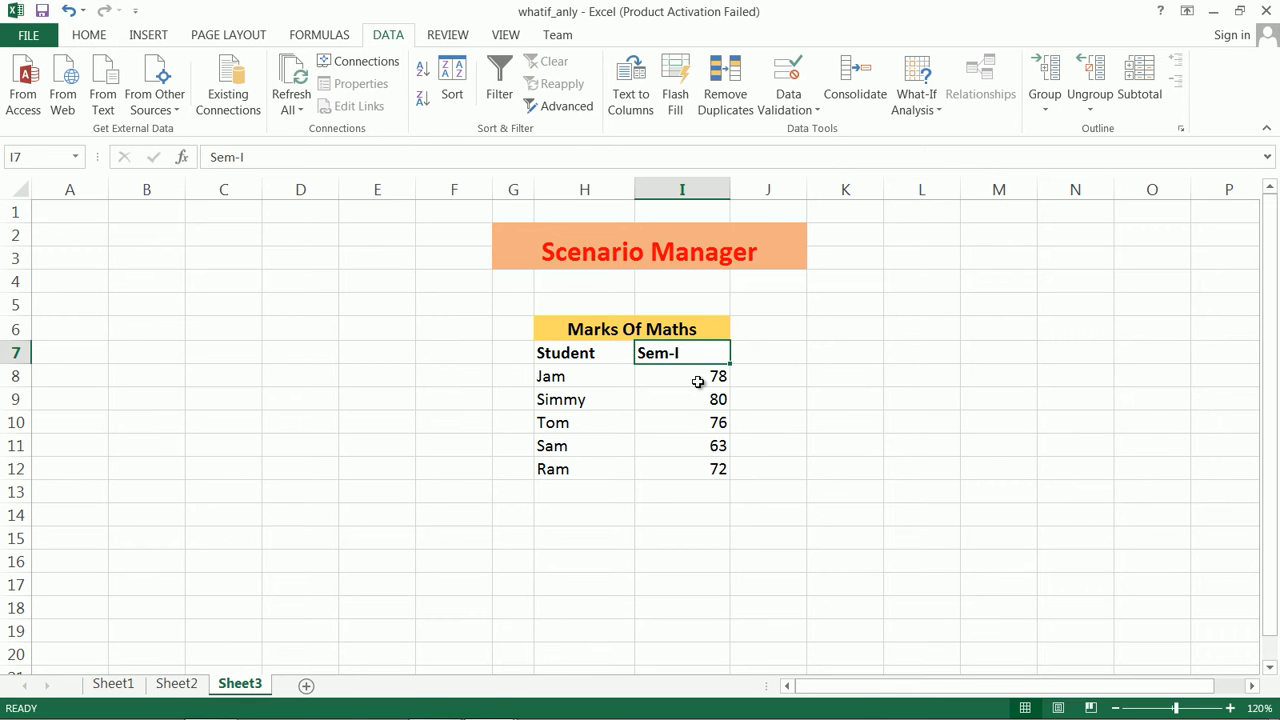
left_click(697, 378)
left_click(697, 398)
left_click(699, 377)
left_click(701, 399)
left_click(705, 422)
left_click(705, 447)
left_click(712, 466)
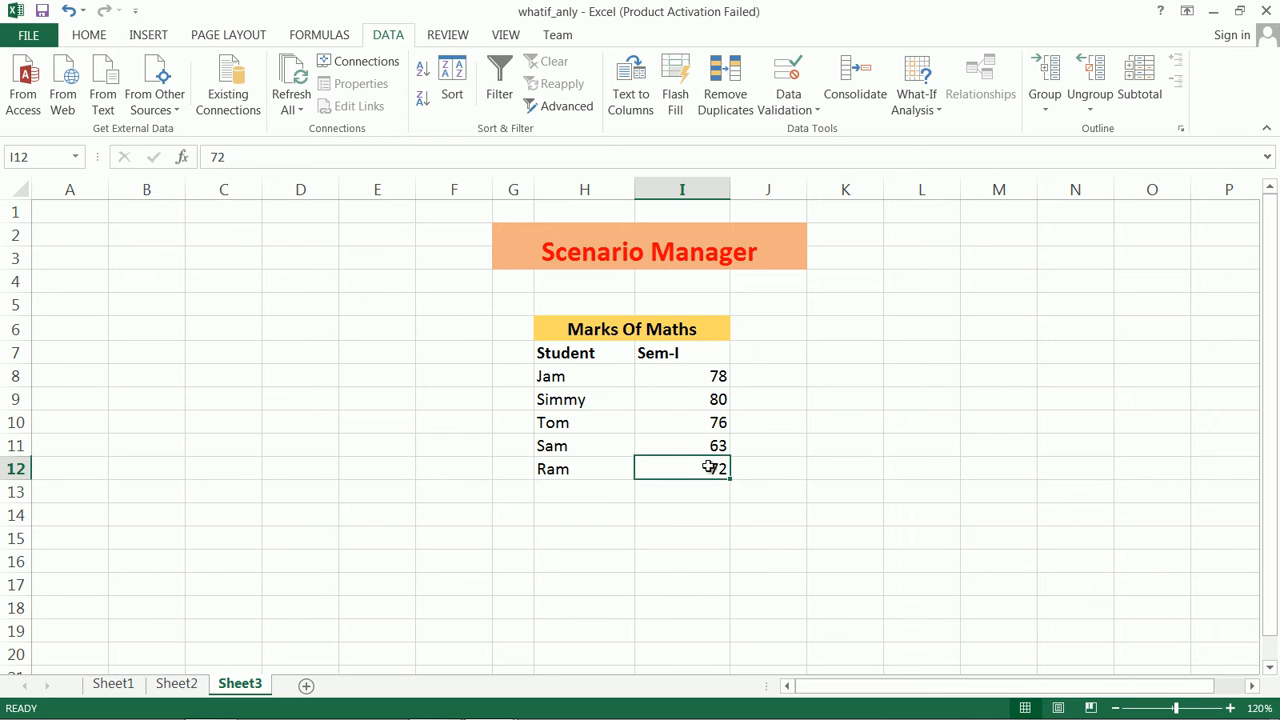
left_click(695, 379)
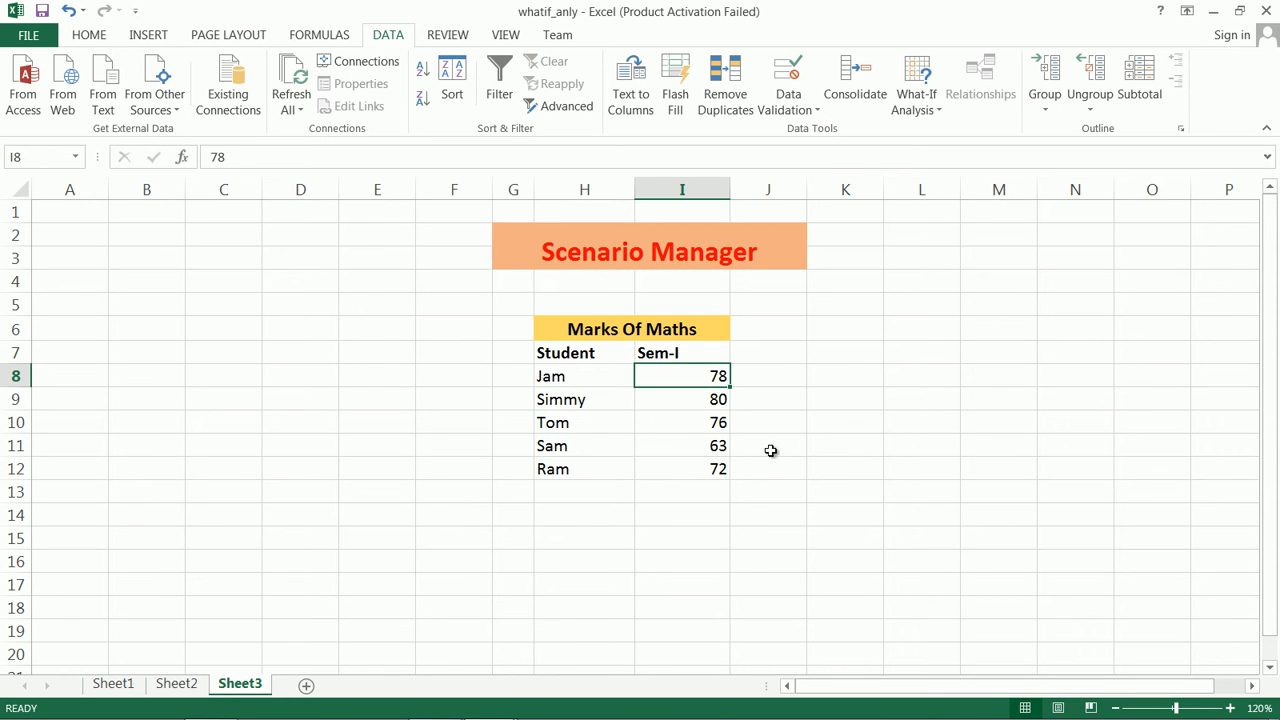
Step: Create a what-if scenario named Sem-II with the marks in I8:I12 as its changing cells
left_click_drag(700, 373, 719, 467)
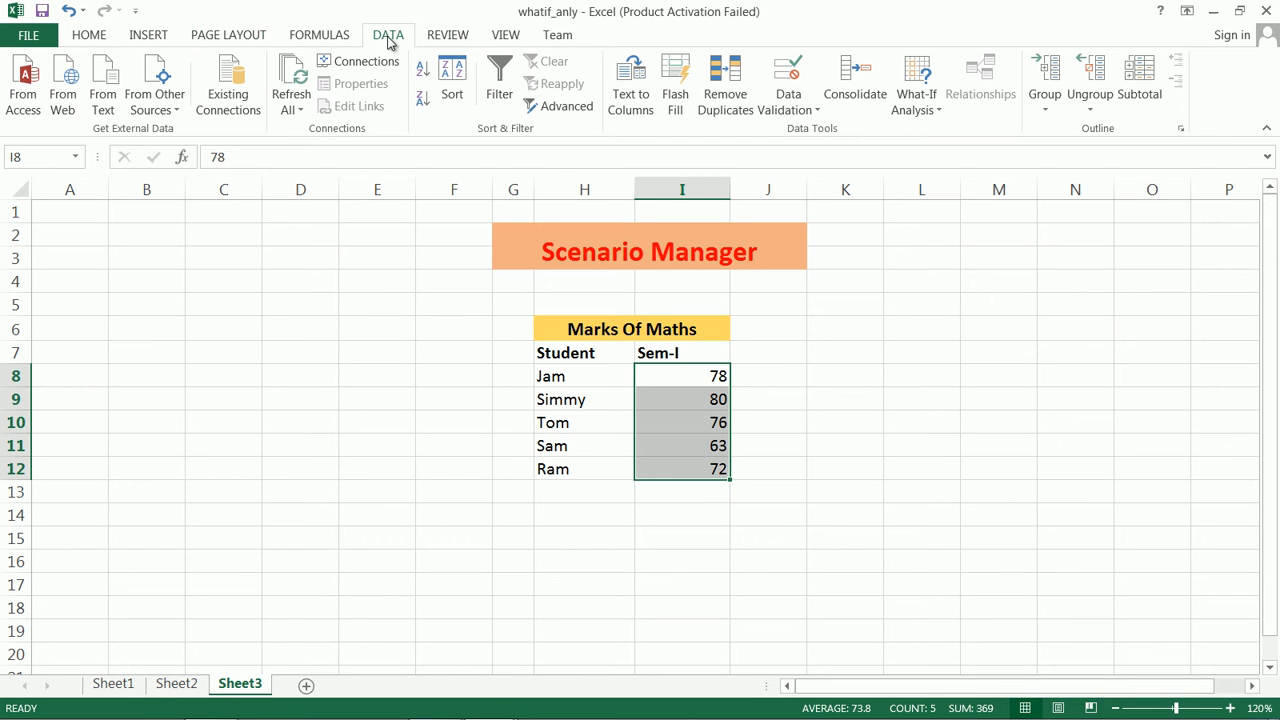
left_click(912, 102)
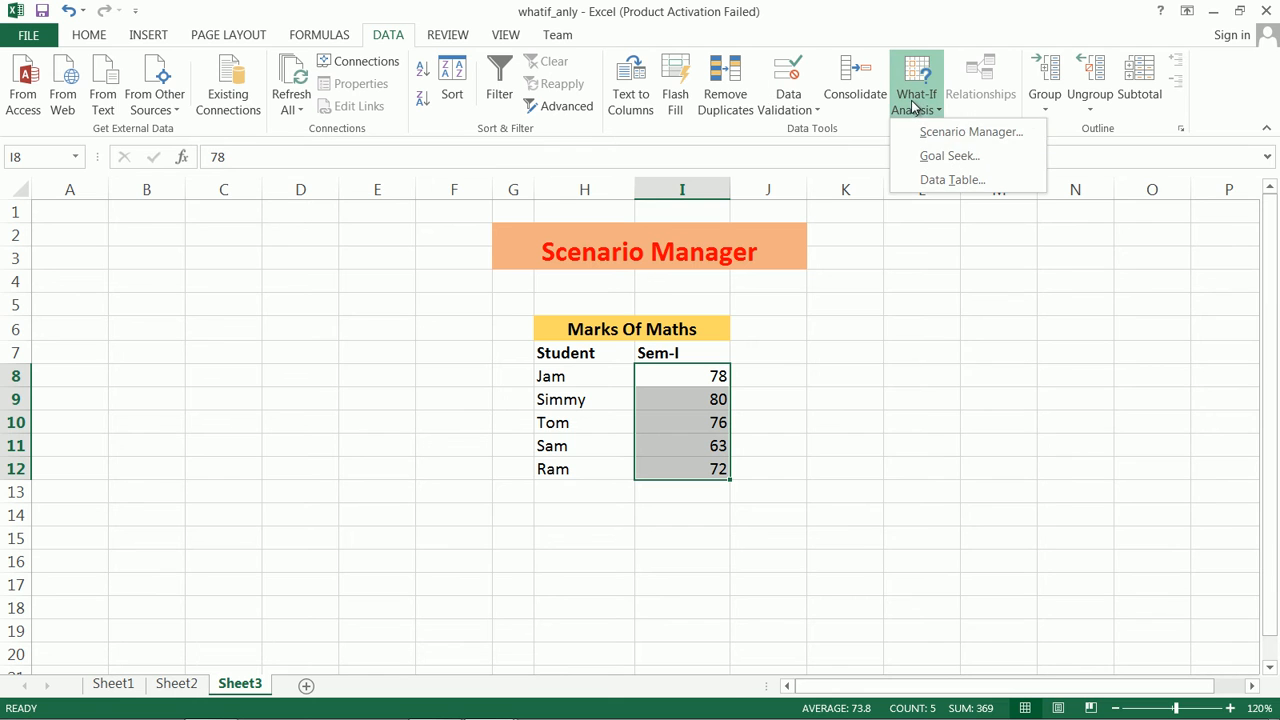
left_click(955, 137)
left_click(1180, 345)
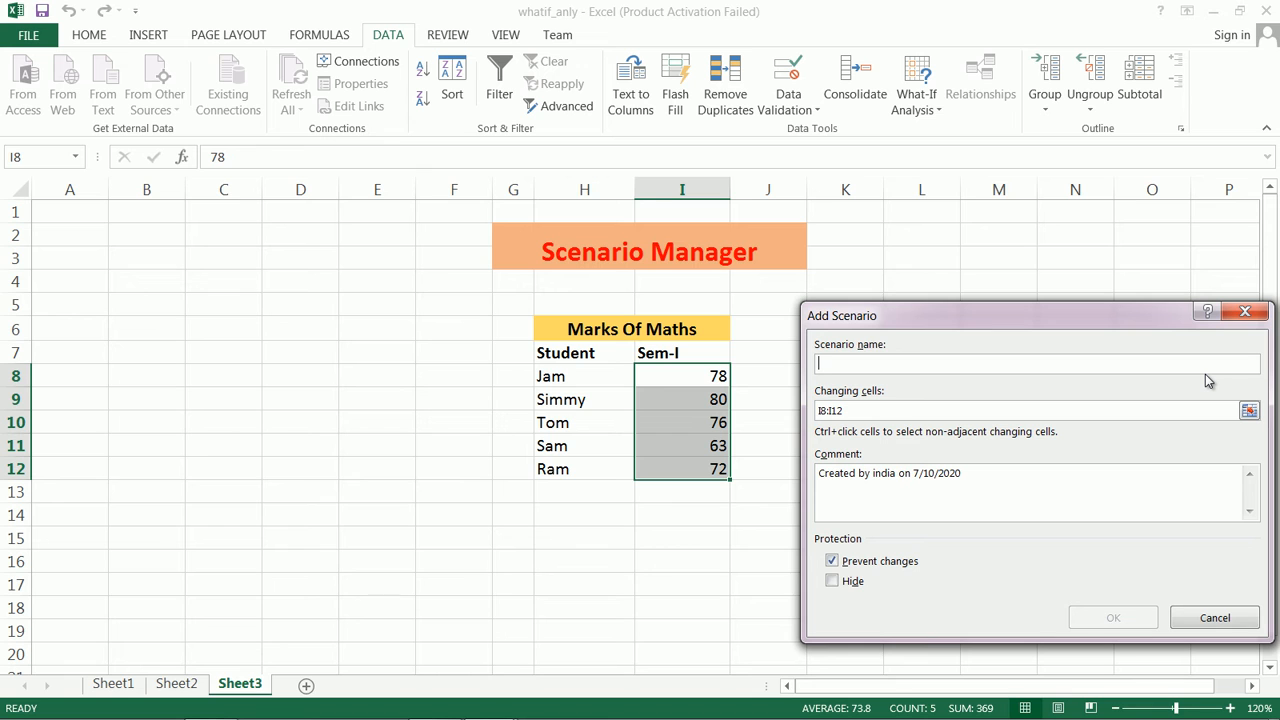
type("Sem-II")
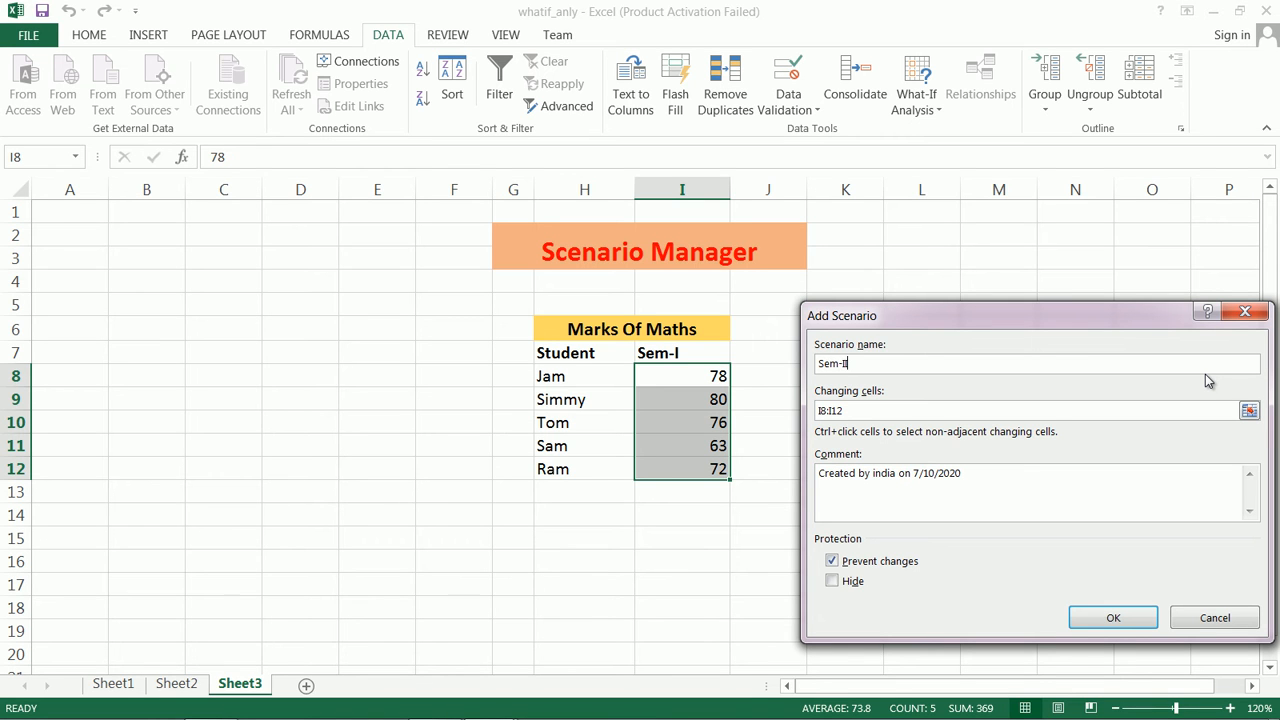
left_click(1130, 620)
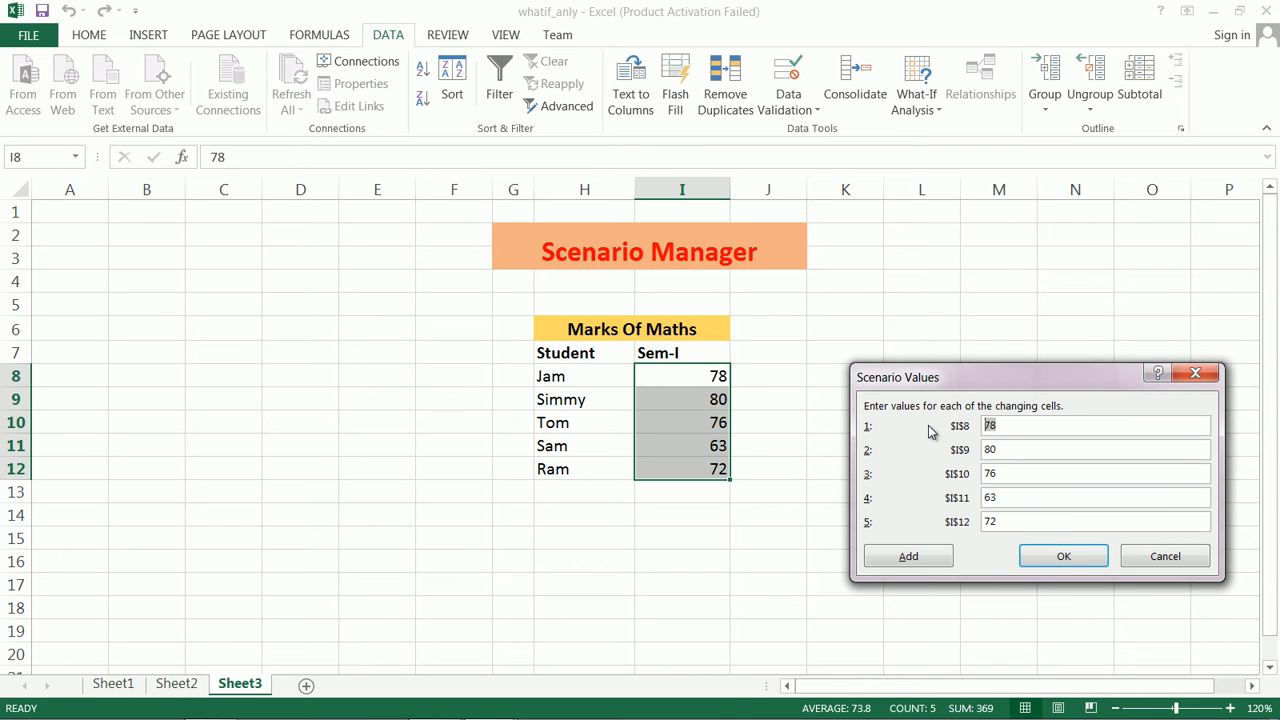
Step: Set the Sem-II scenario values for I8 to I12 to 75, 82, 70, 60 and 69
type("75")
key("Tab")
left_click(937, 557)
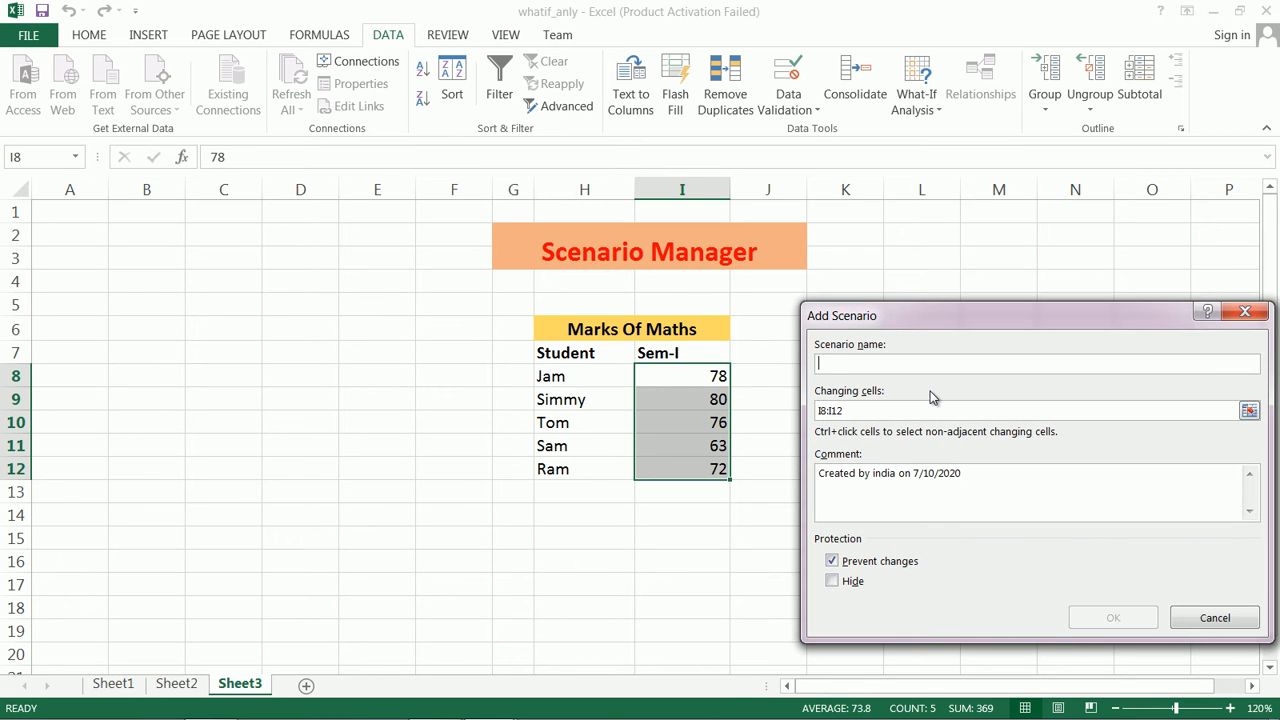
Step: Add a scenario named SEm-III for I8:I12 with the values 80, 85, 78, 65 and 77
type("SEm-III")
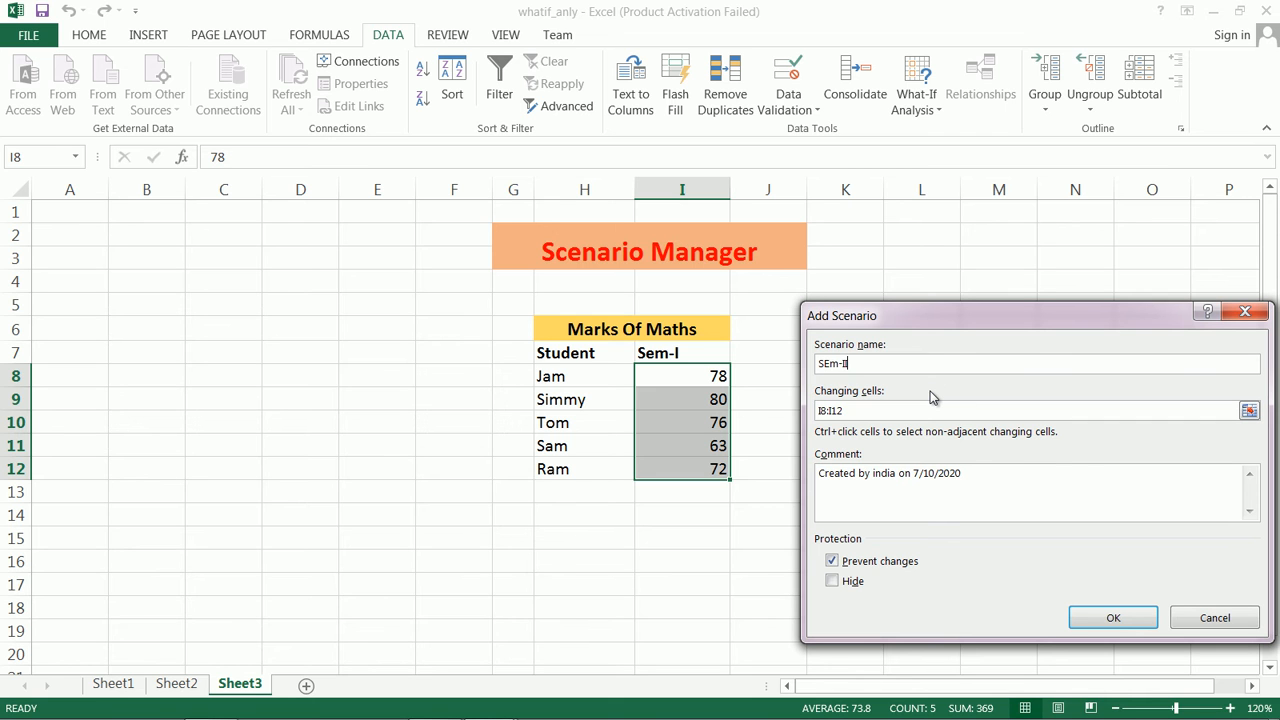
left_click(1112, 617)
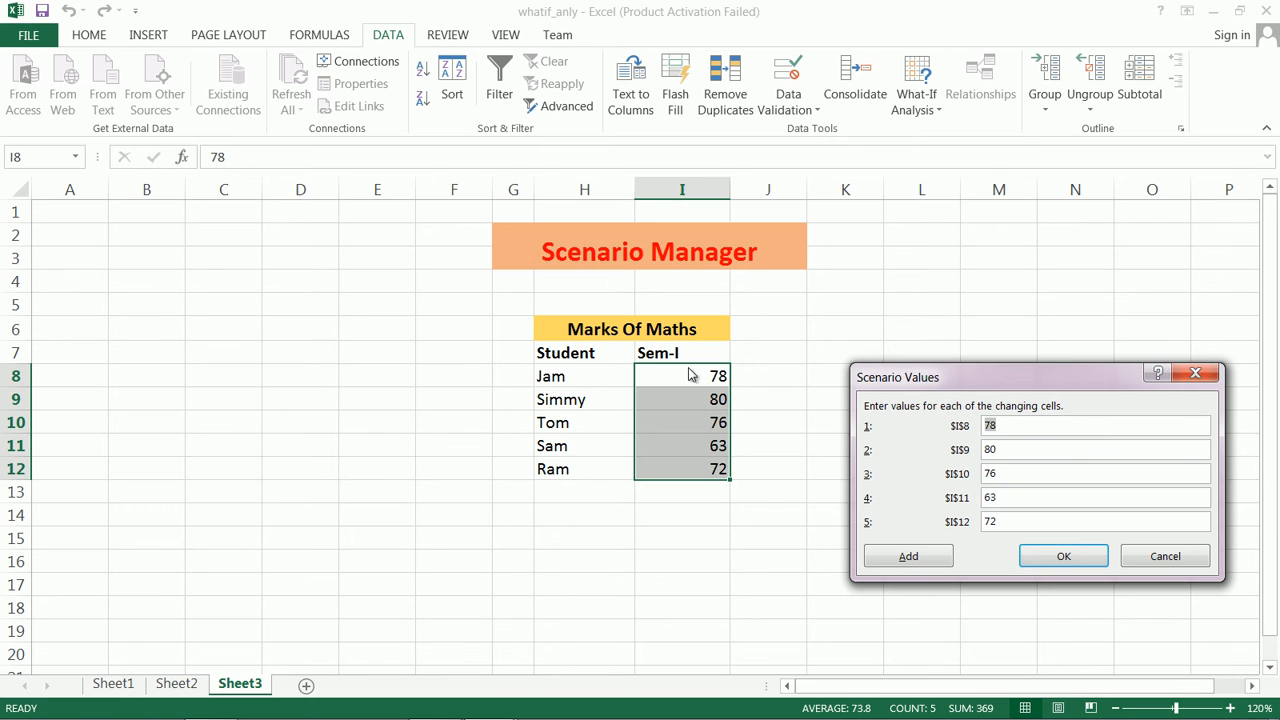
left_click_drag(972, 380, 885, 359)
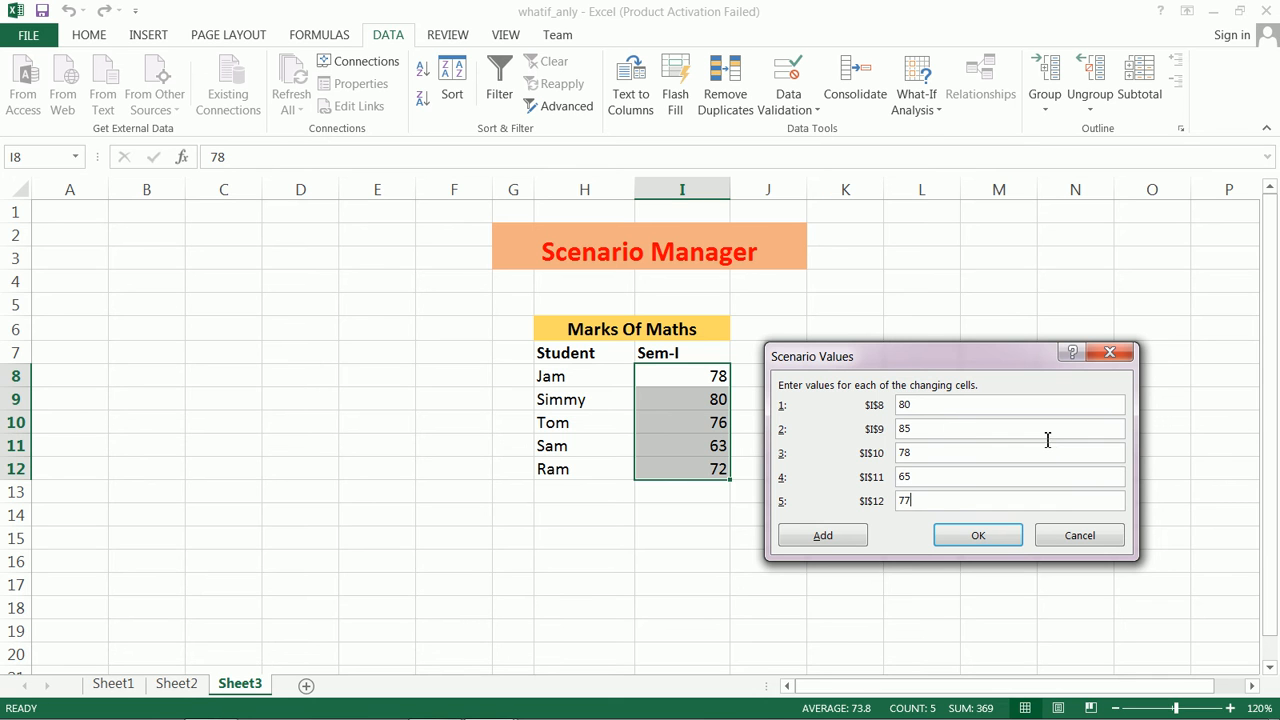
left_click(823, 535)
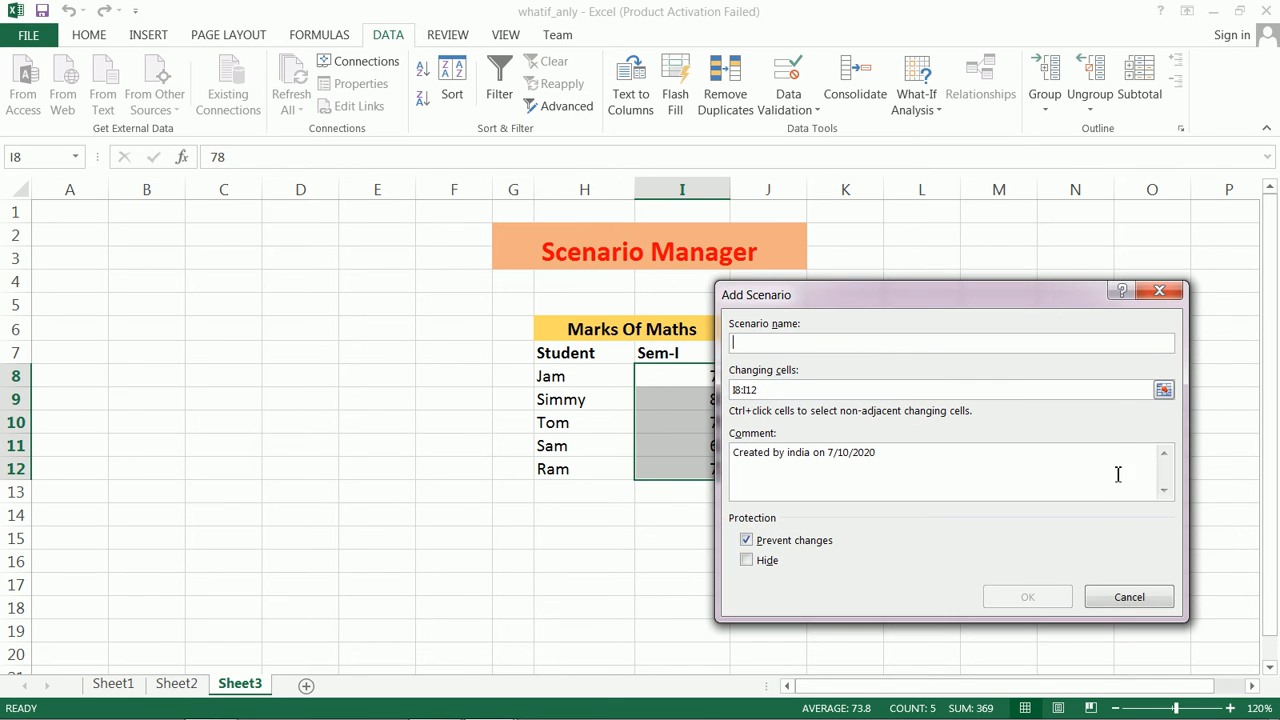
left_click(1159, 291)
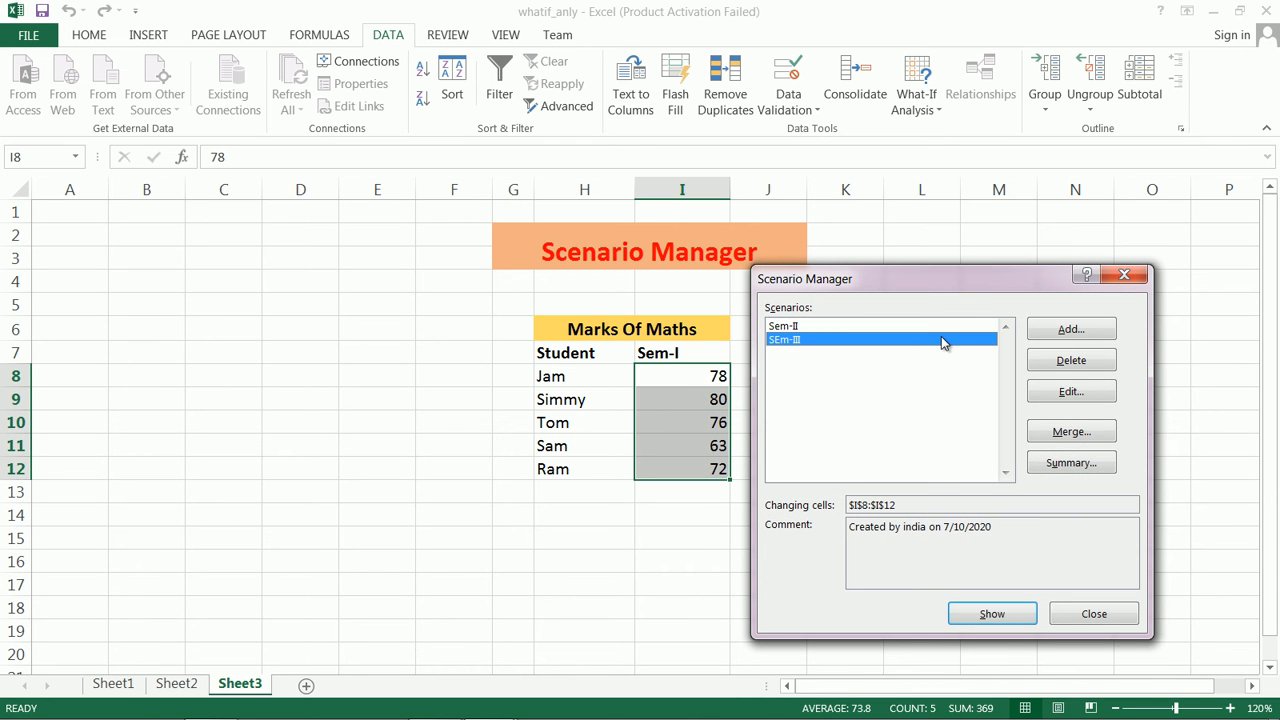
Step: Generate a Scenario summary report and rename its Current Values heading to Sem-I
left_click(1080, 465)
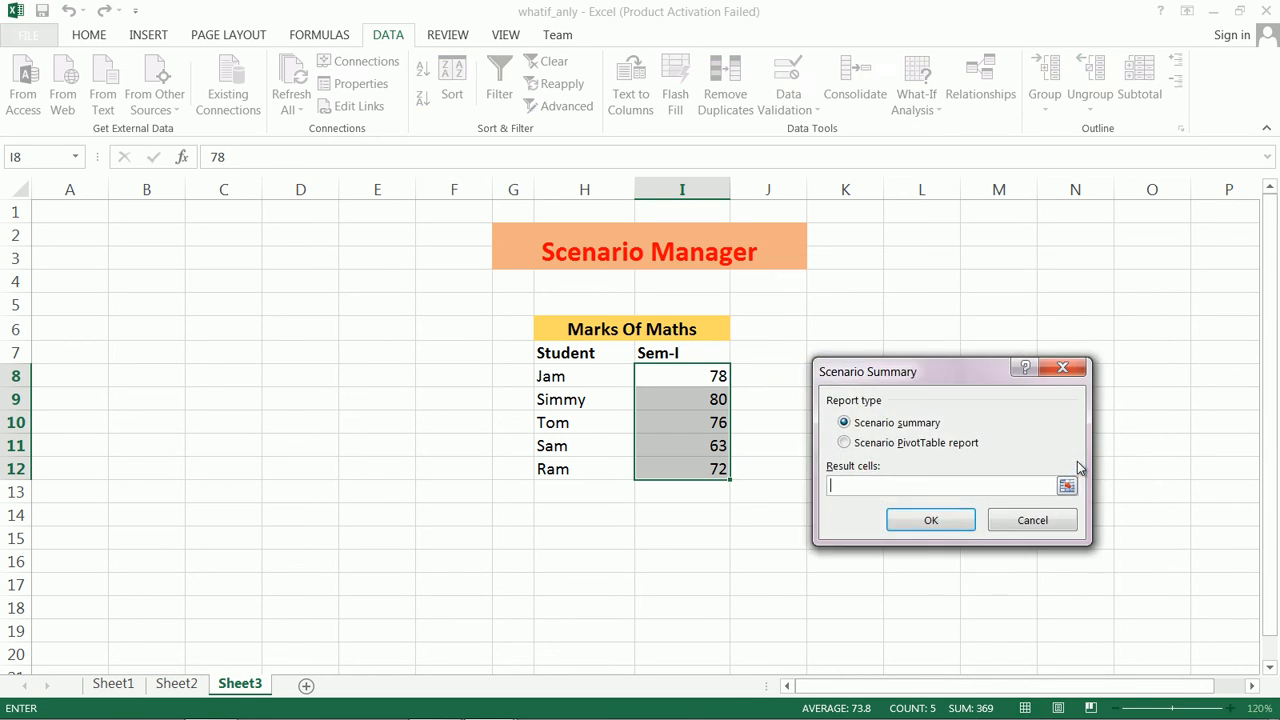
left_click(958, 512)
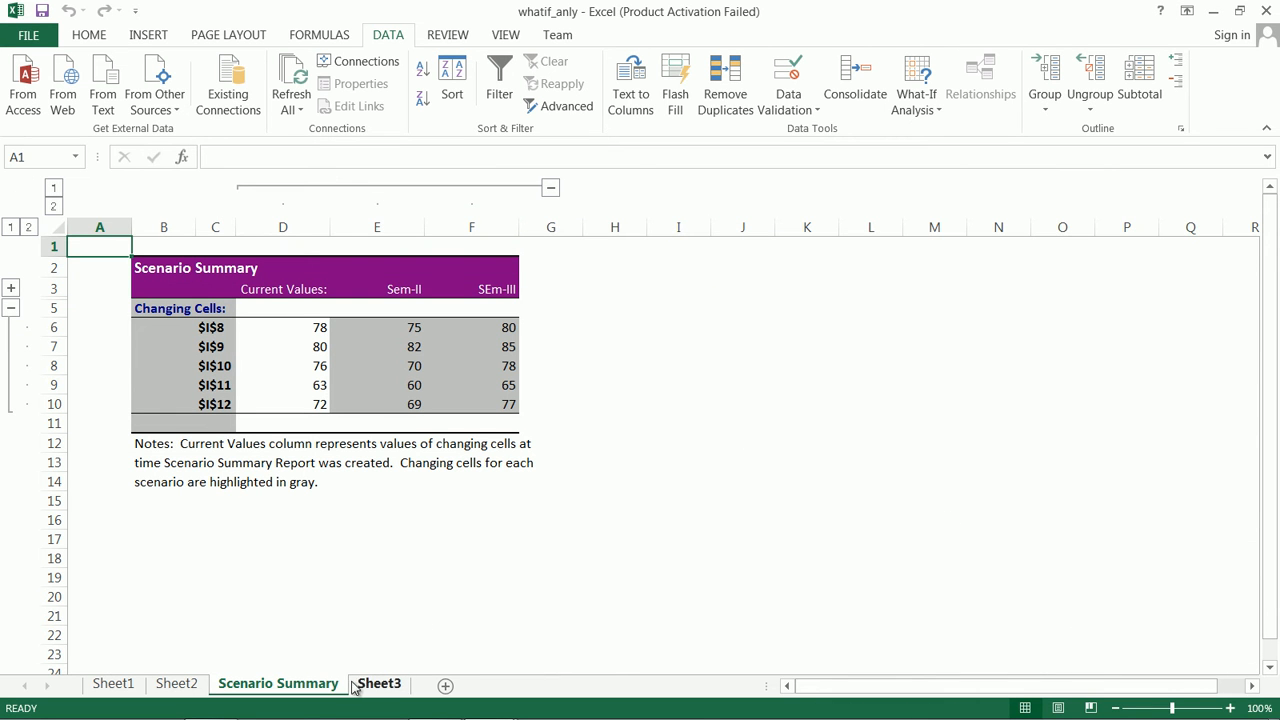
left_click(300, 289)
double_click(307, 289)
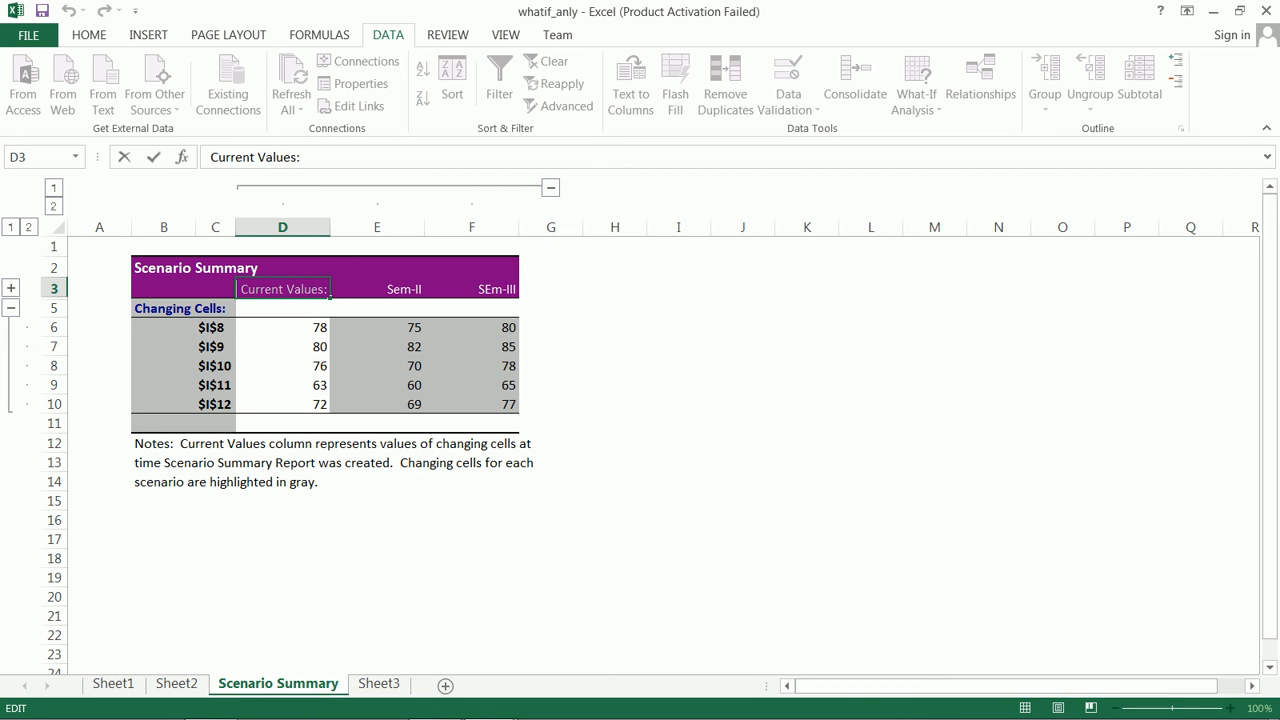
type("Sem-I")
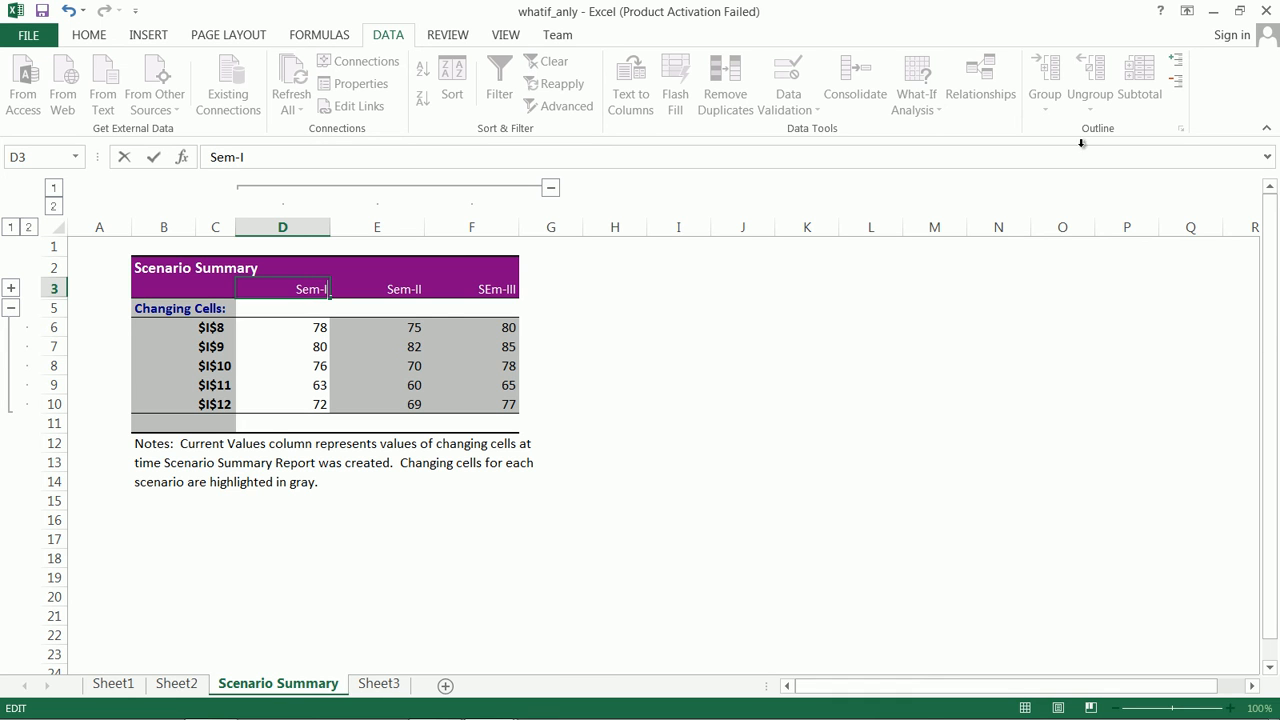
left_click(400, 330)
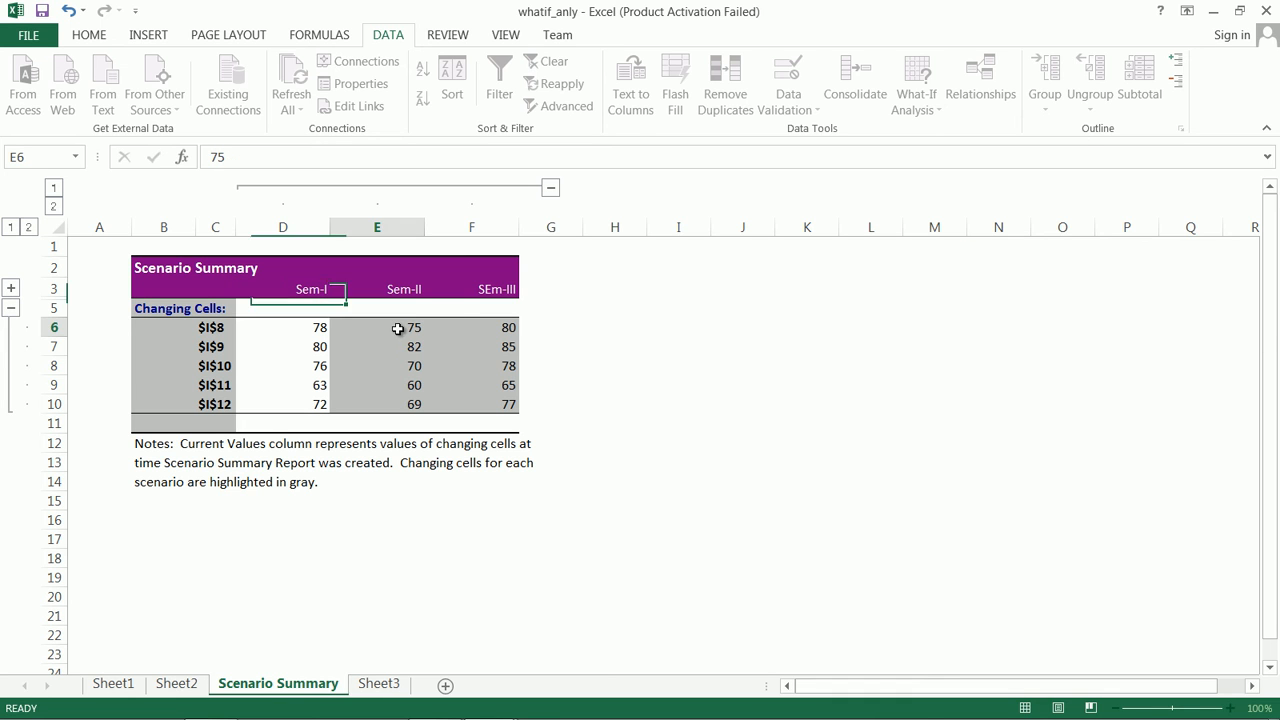
Step: Compare the Sem-I, Sem-II and SEm-III marks column by column in the scenario summary
left_click(485, 332)
left_click(304, 328)
left_click_drag(304, 328, 337, 423)
left_click_drag(401, 330, 437, 423)
left_click_drag(505, 328, 512, 421)
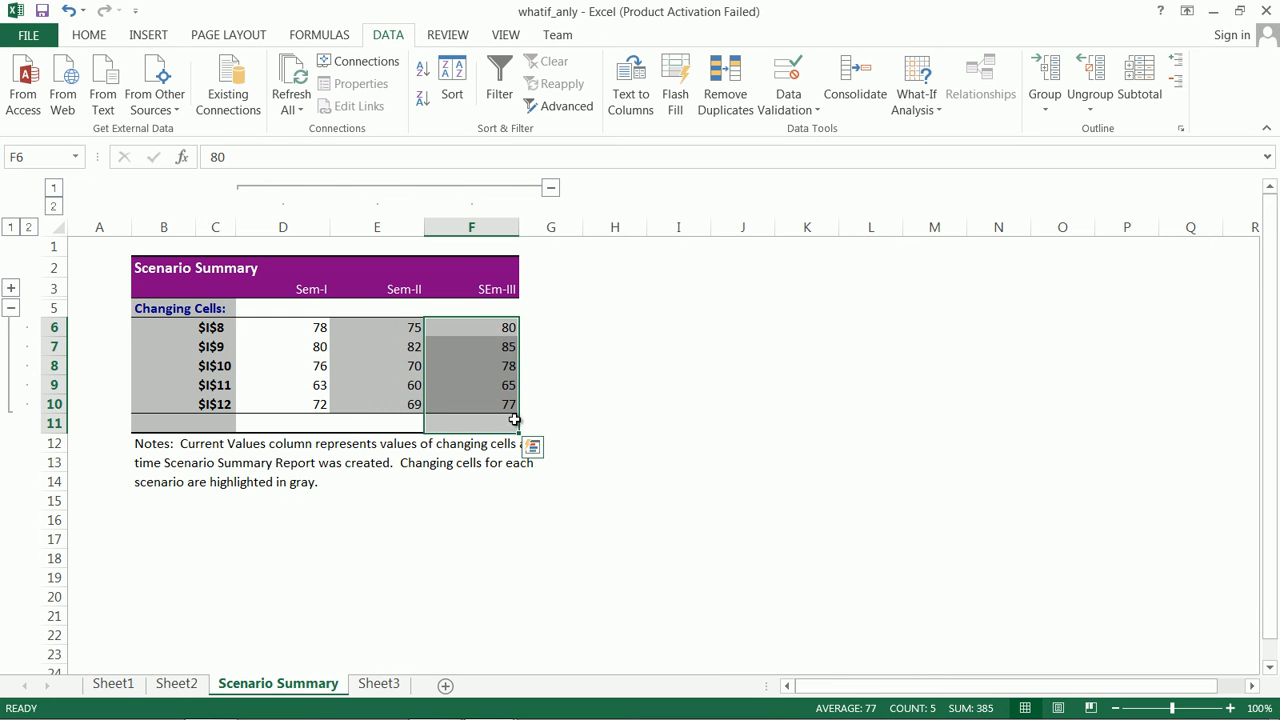
Step: Change the semester heading in cell I7 of Sheet3 to Sem-II
left_click(379, 684)
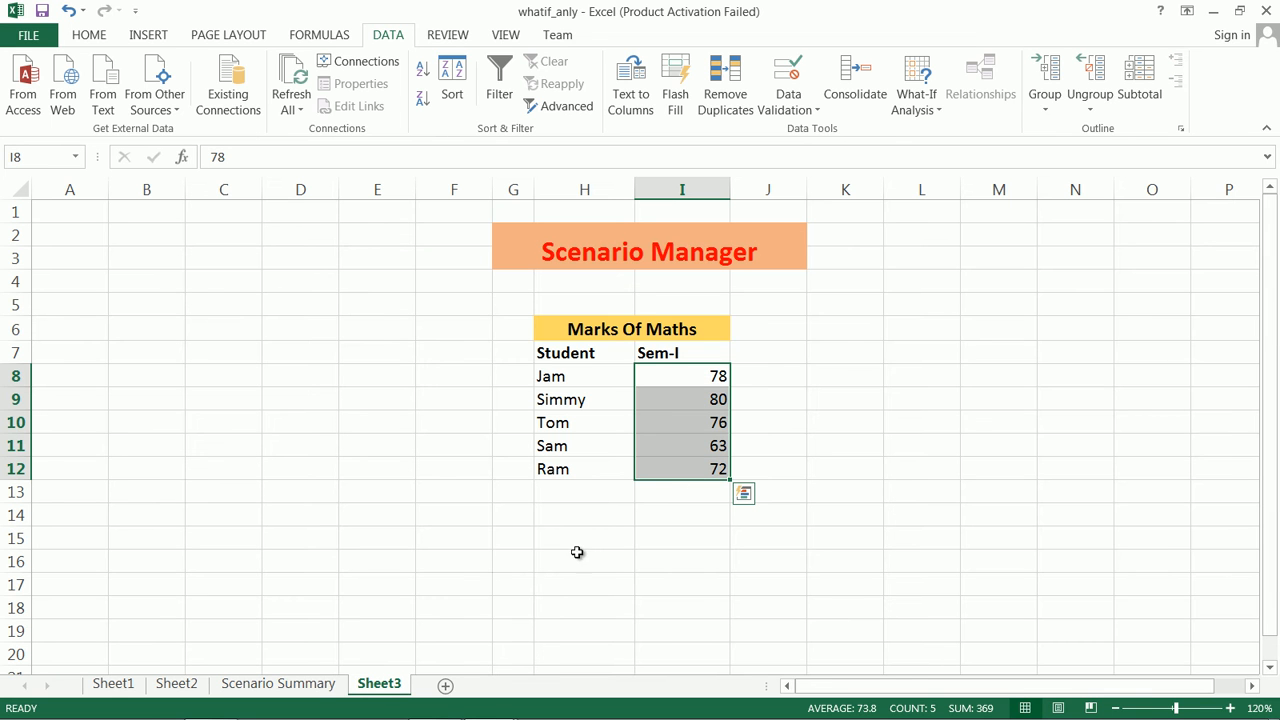
left_click(685, 356)
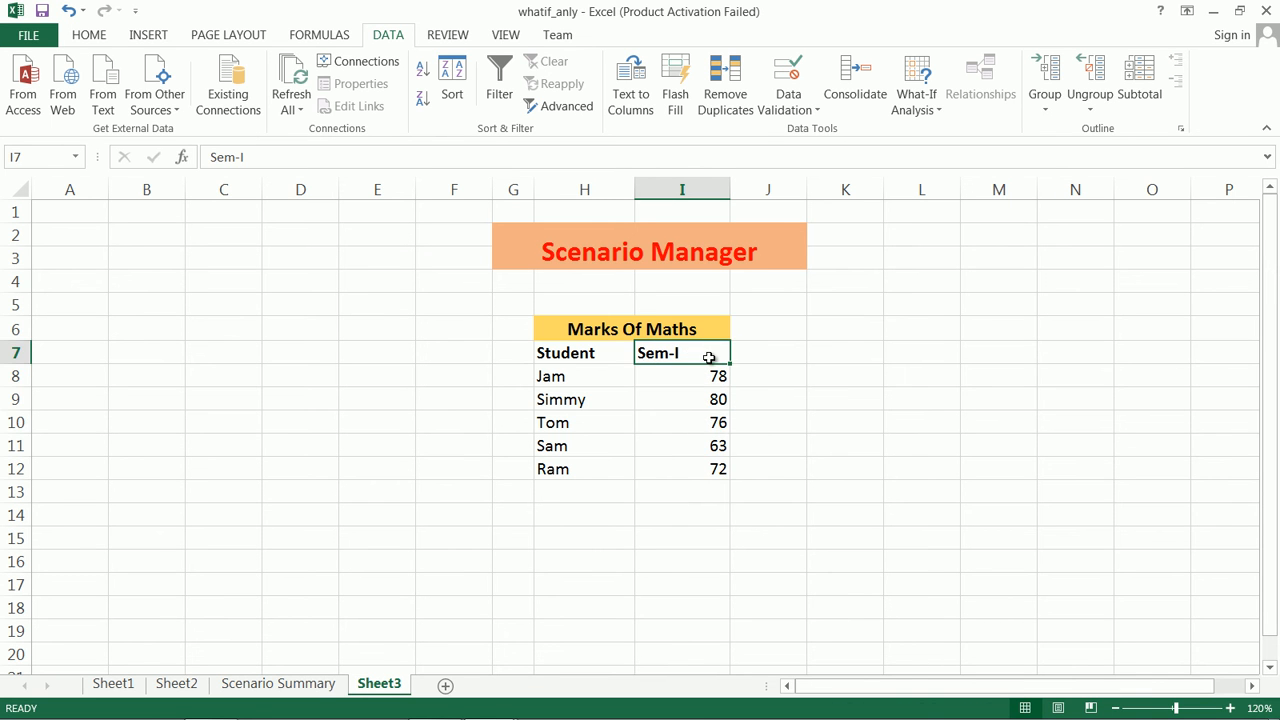
type("S")
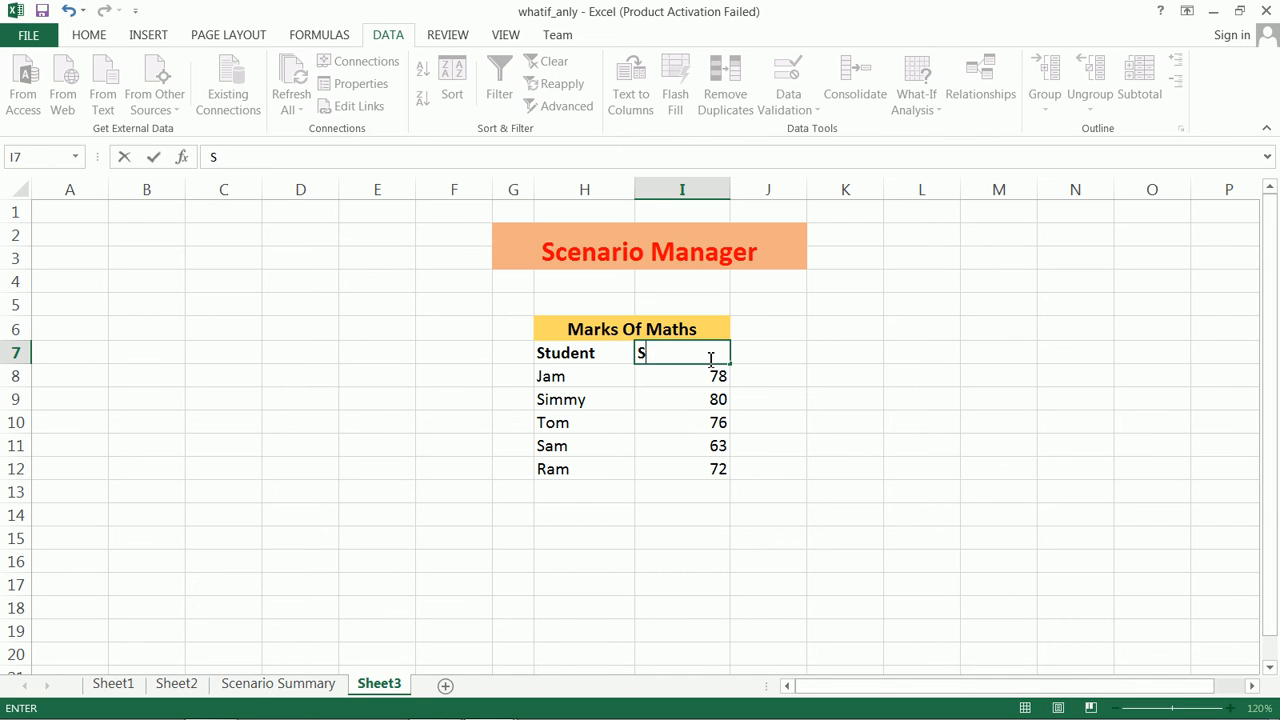
type("Eem-II")
Step: Show the Sem-II scenario in the marks range I8:I12 using Scenario Manager
left_click_drag(711, 375, 704, 467)
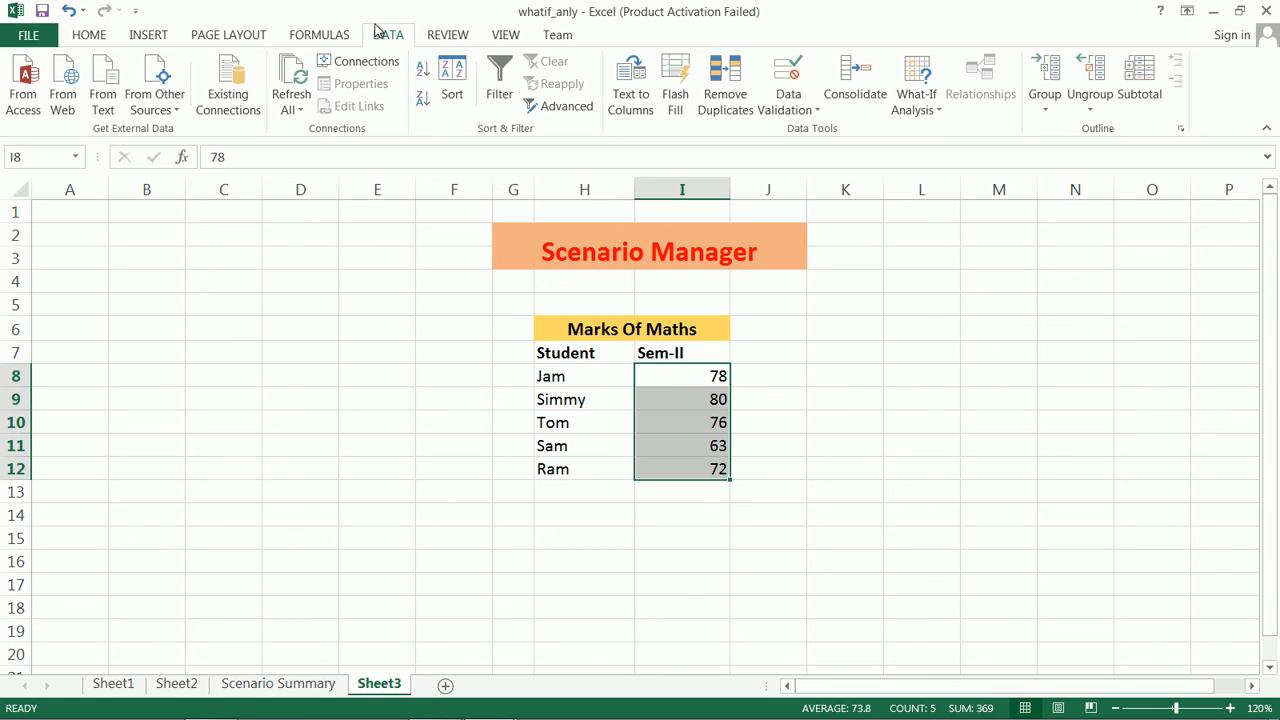
left_click(933, 110)
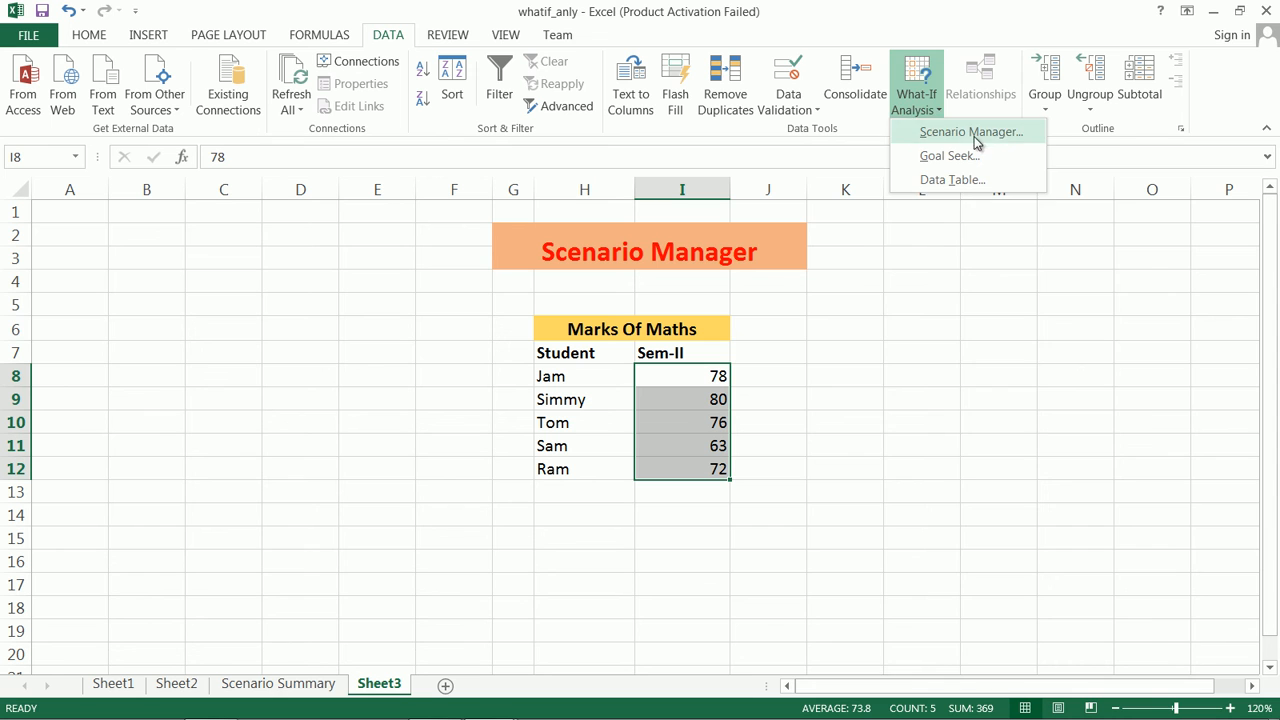
left_click(972, 134)
left_click_drag(980, 290, 1095, 296)
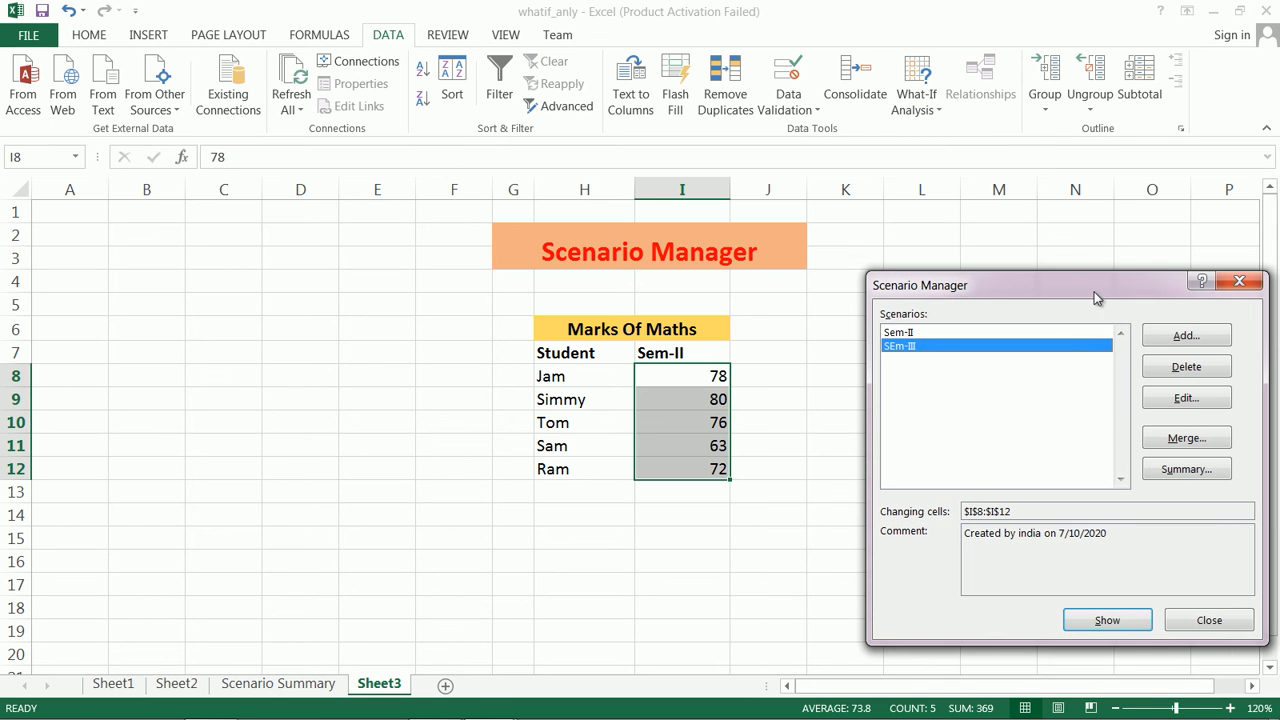
left_click(933, 333)
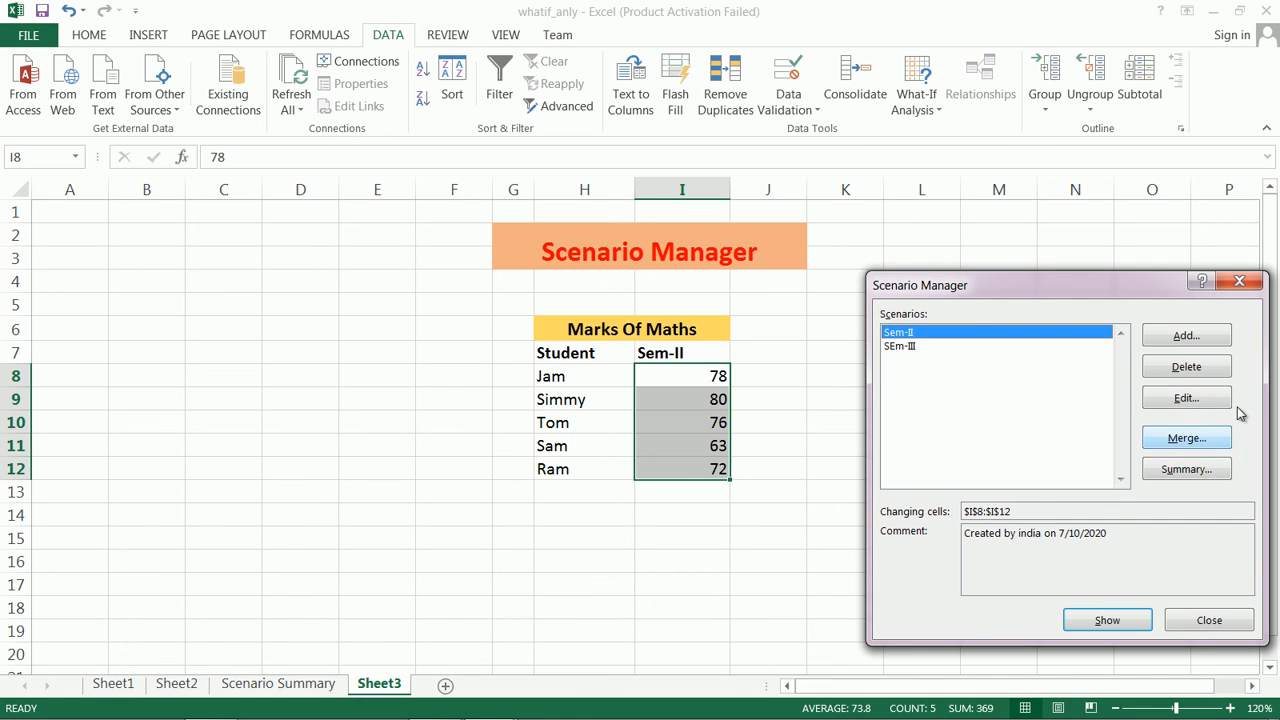
left_click(1106, 620)
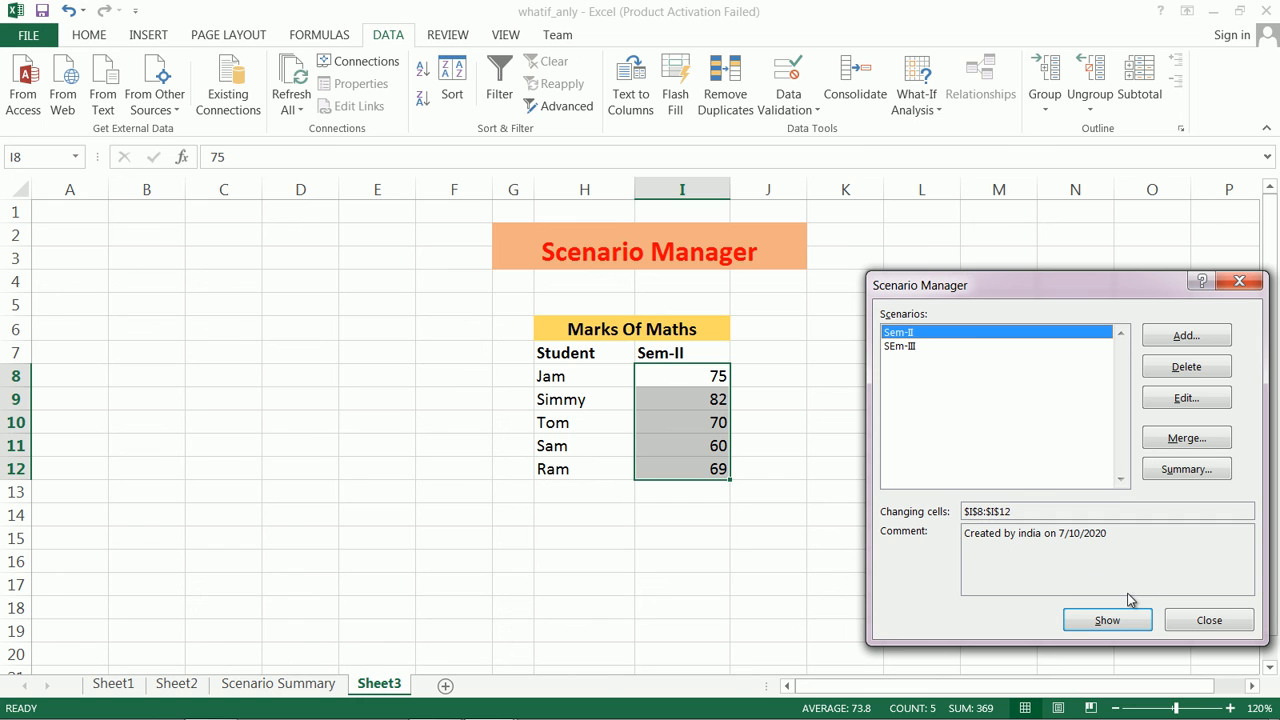
Step: Show the SEm-III scenario in the marks range on Sheet3
left_click(903, 347)
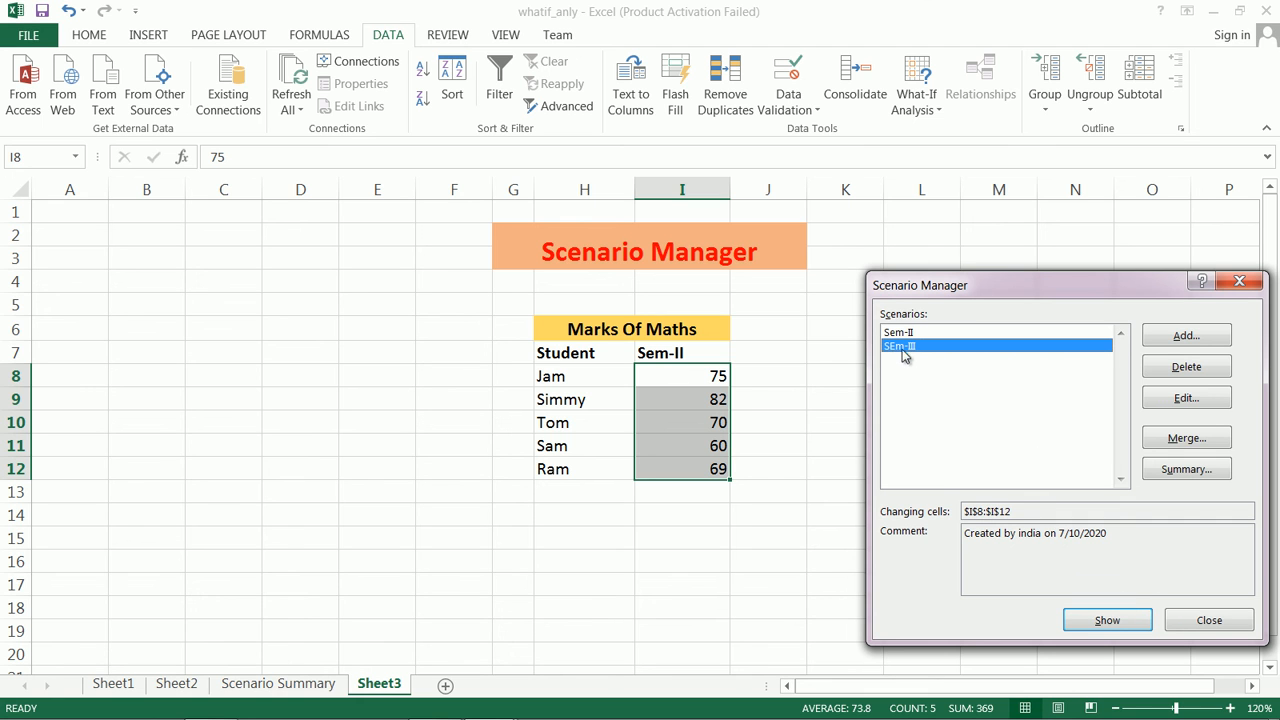
left_click(1098, 624)
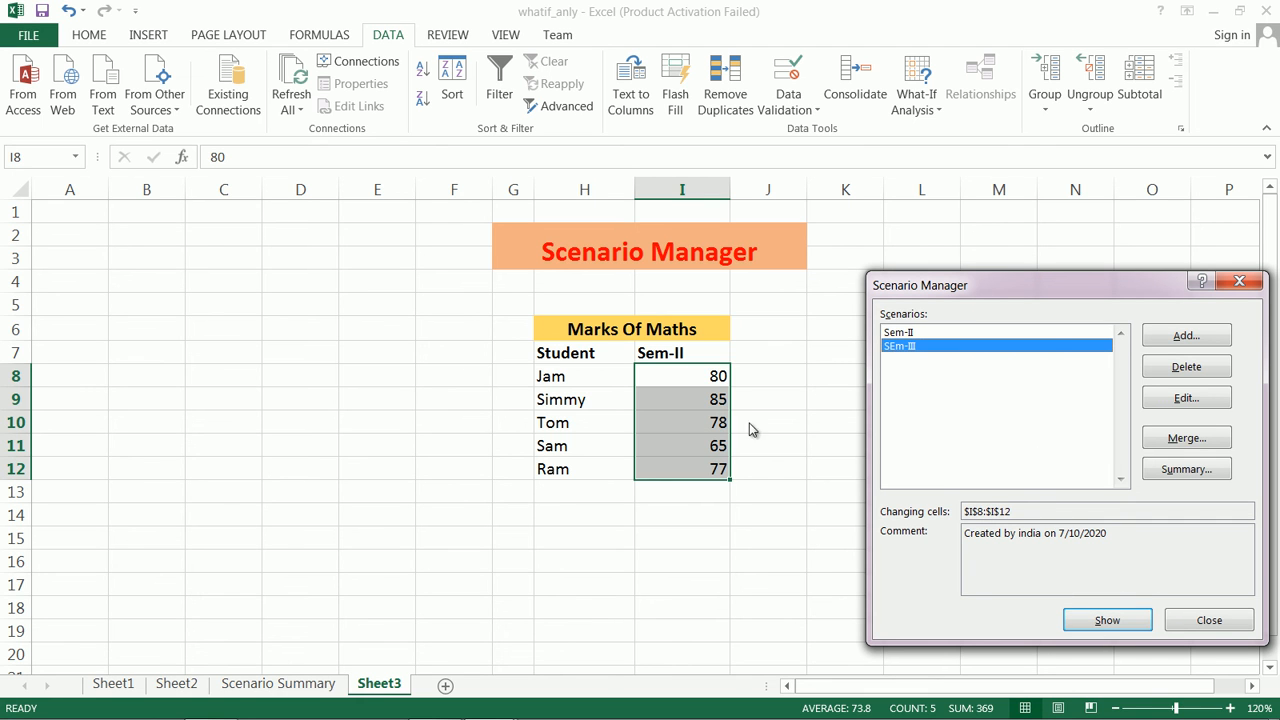
Step: Alternate the marks range I8:I12 between the Sem-II and SEm-III scenarios three times to compare them, finishing on SEm-III
left_click(935, 332)
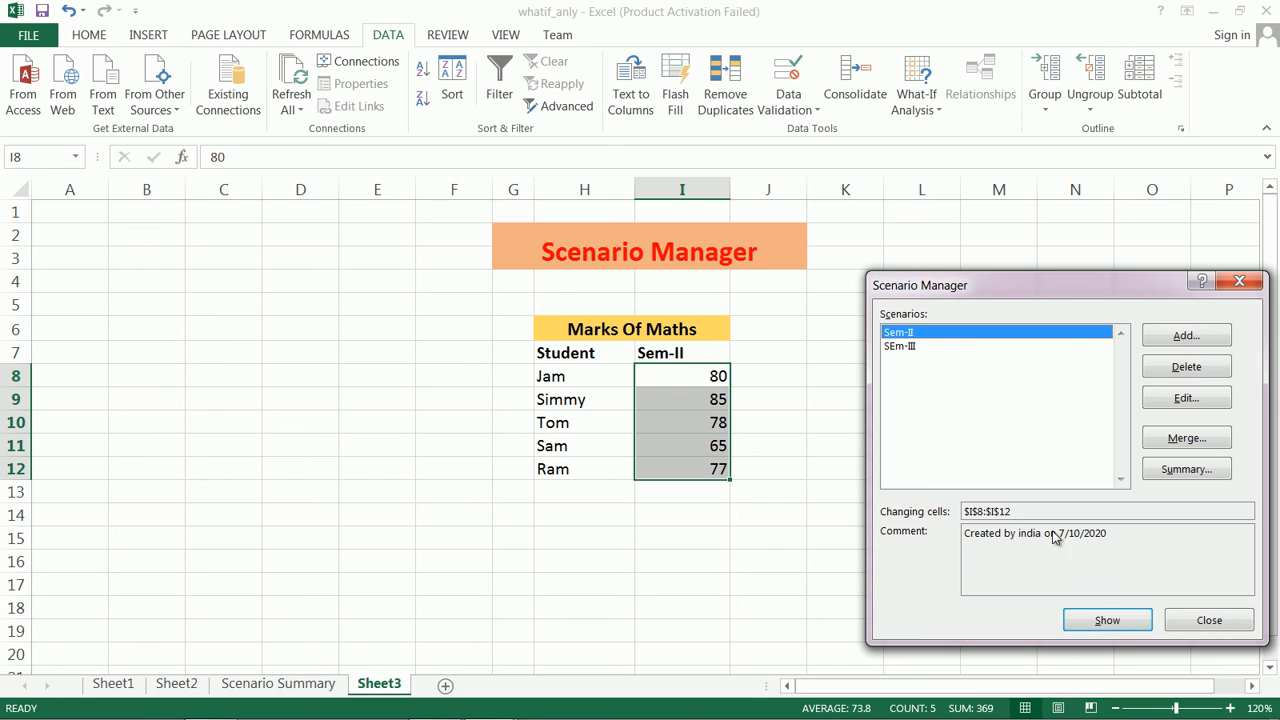
left_click(1100, 618)
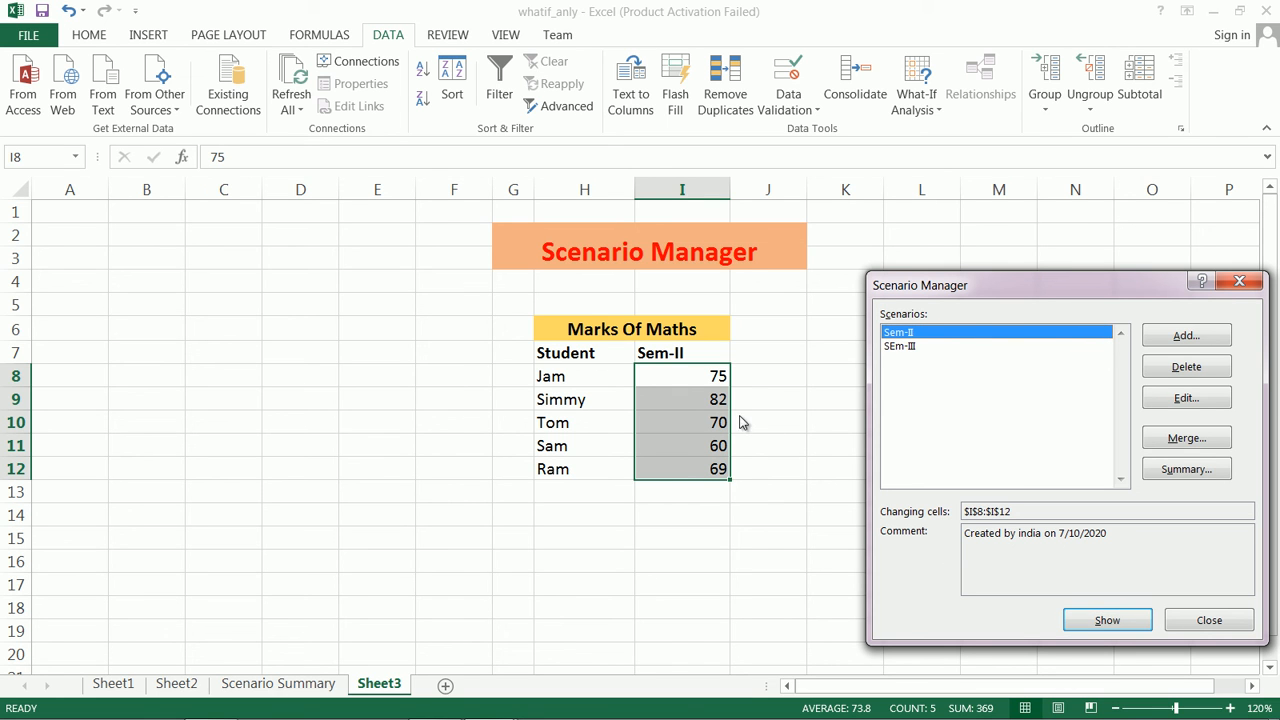
left_click(924, 347)
left_click(1092, 619)
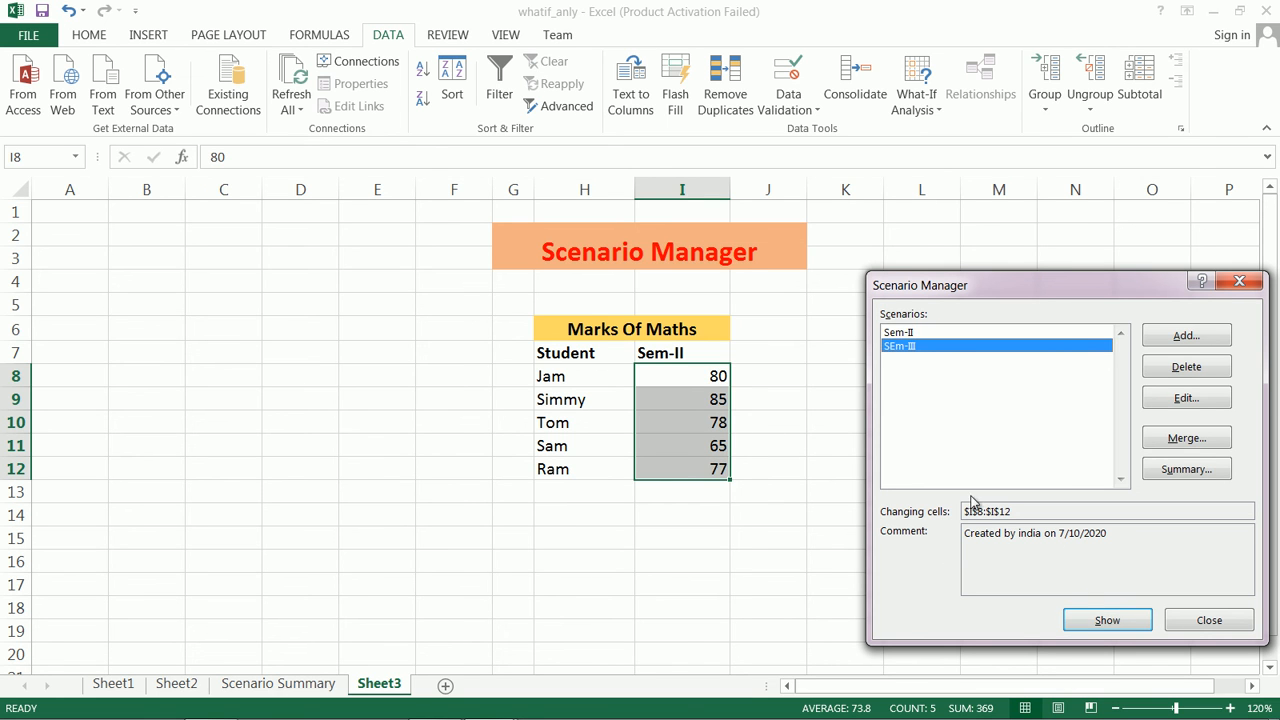
left_click(908, 333)
left_click(1102, 620)
left_click(910, 347)
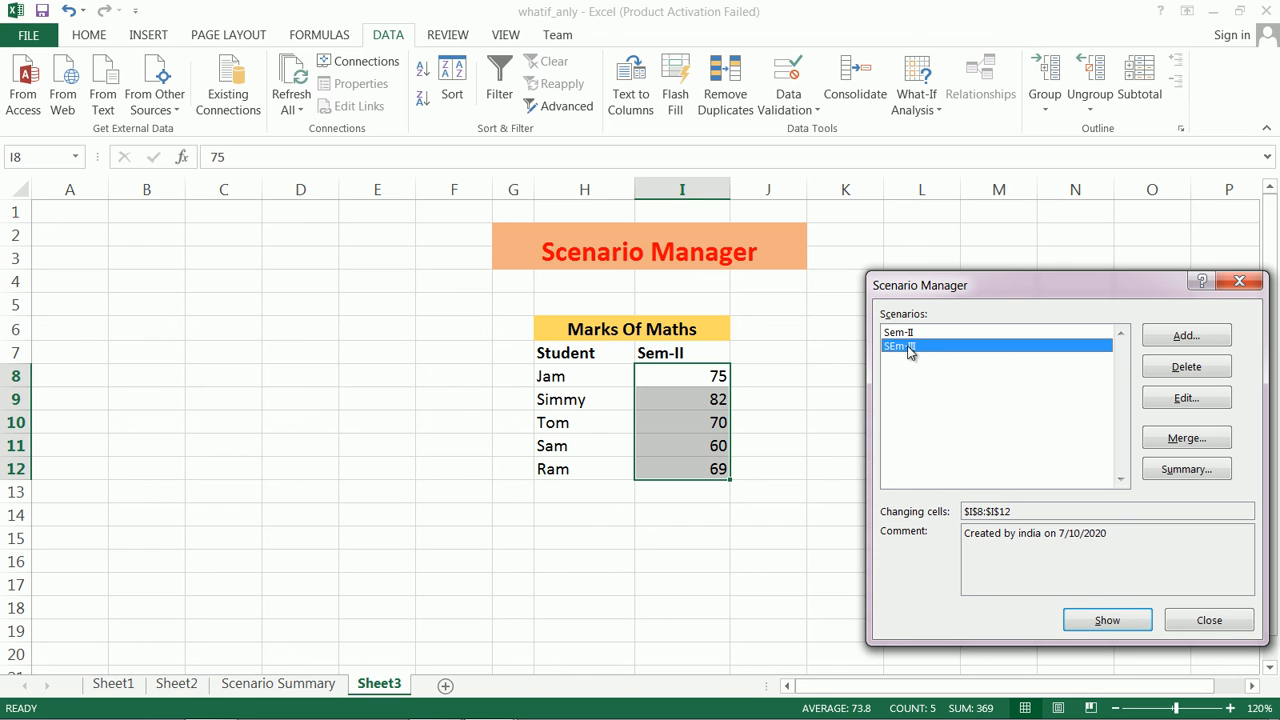
left_click(1107, 620)
left_click(925, 333)
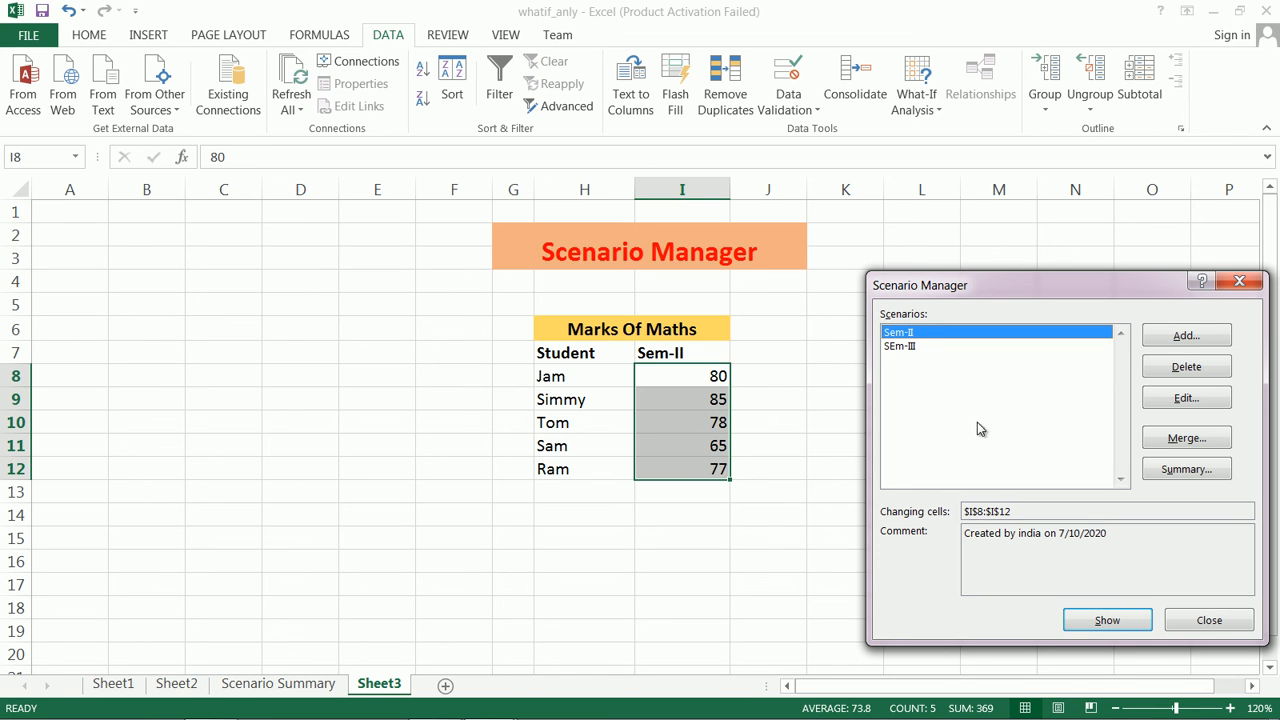
left_click(1105, 618)
left_click(897, 347)
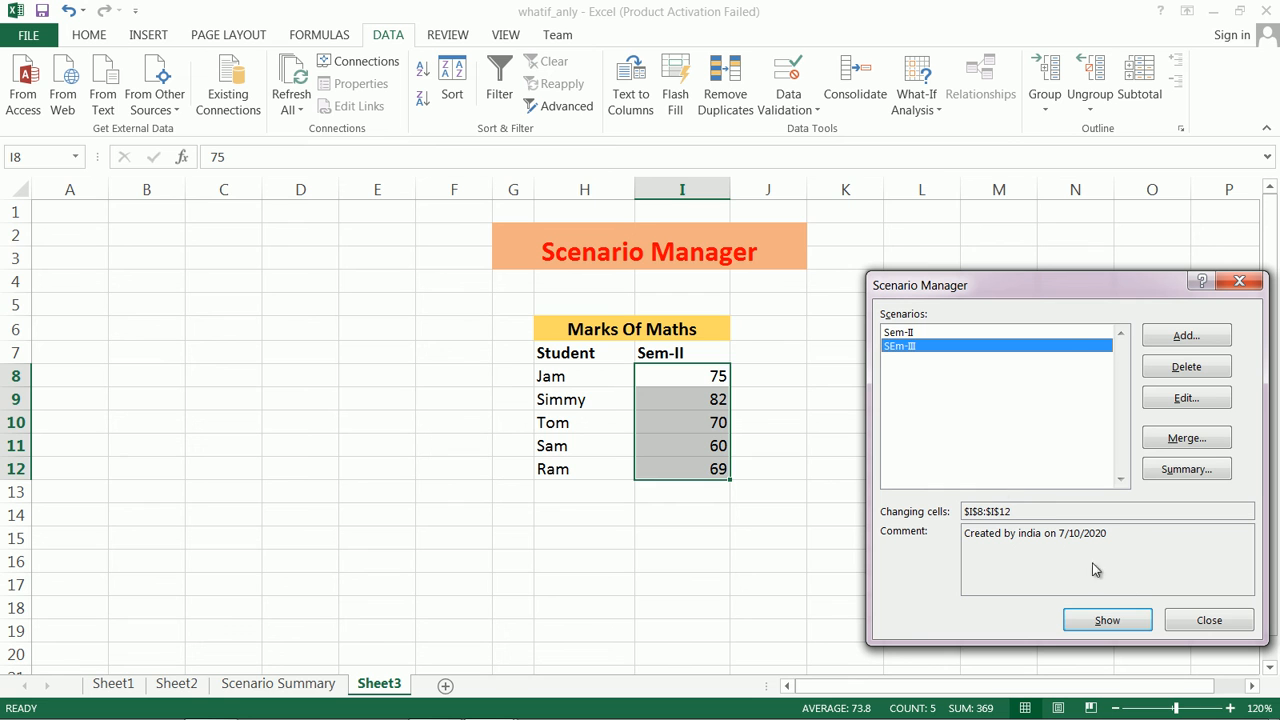
left_click(1118, 621)
Step: Close Scenario Manager and return to the Scenario Summary sheet
left_click(900, 332)
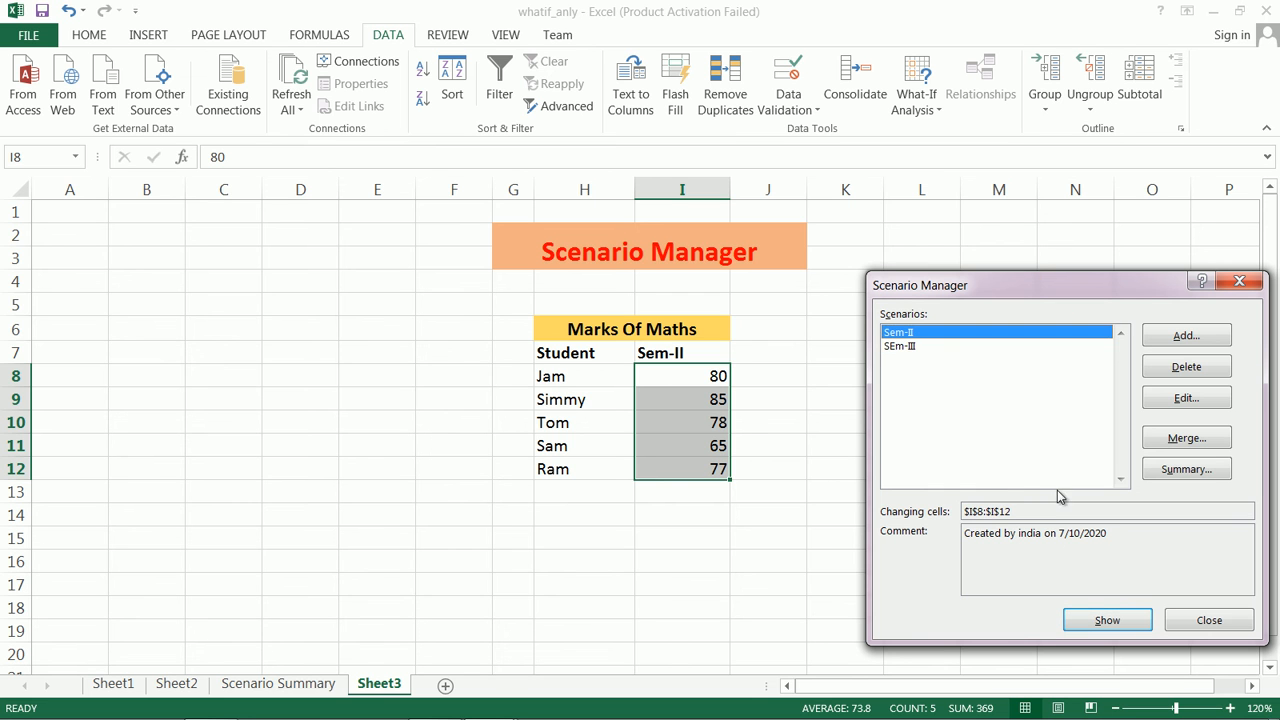
left_click(1207, 619)
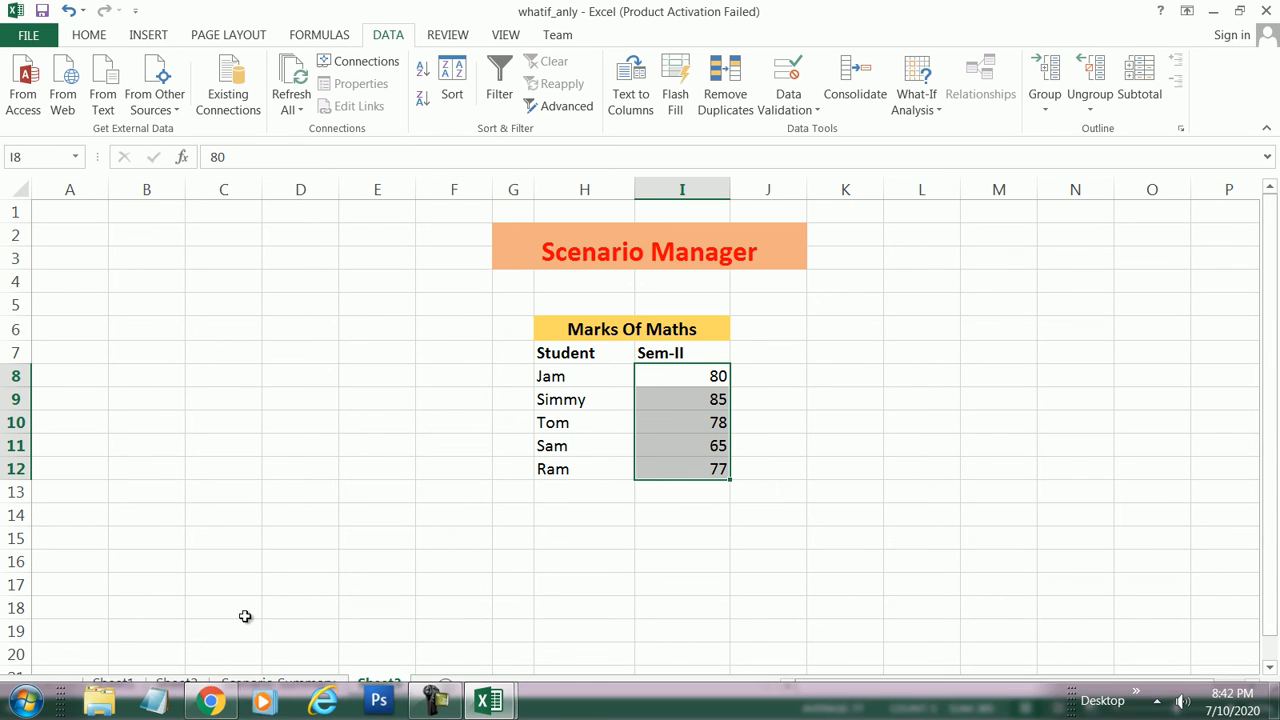
left_click(283, 686)
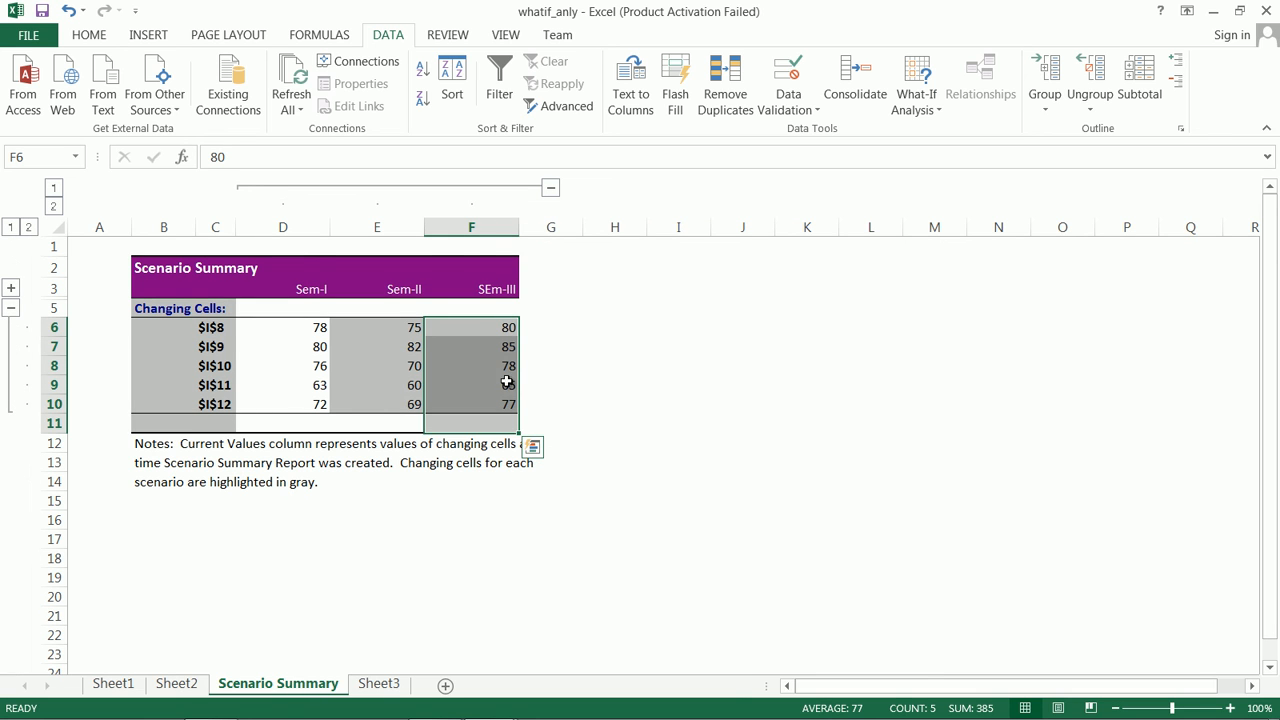